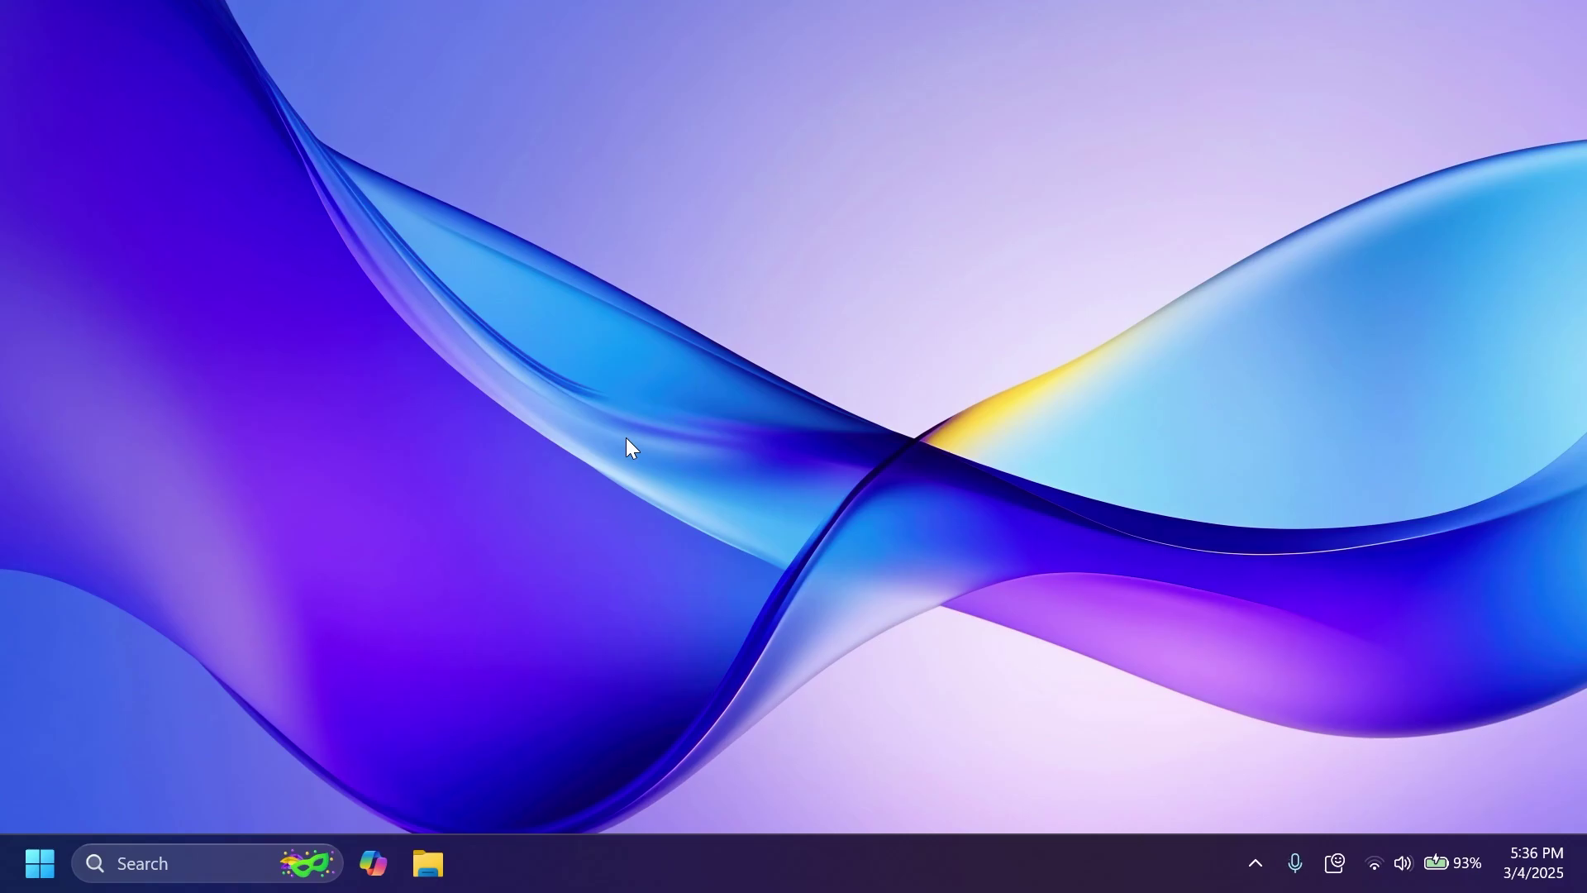
# Open the About page via 'vers' to view Windows 11 Pro 24H2, build 26120.3360
pyautogui.press('super')
pyautogui.write('vers')
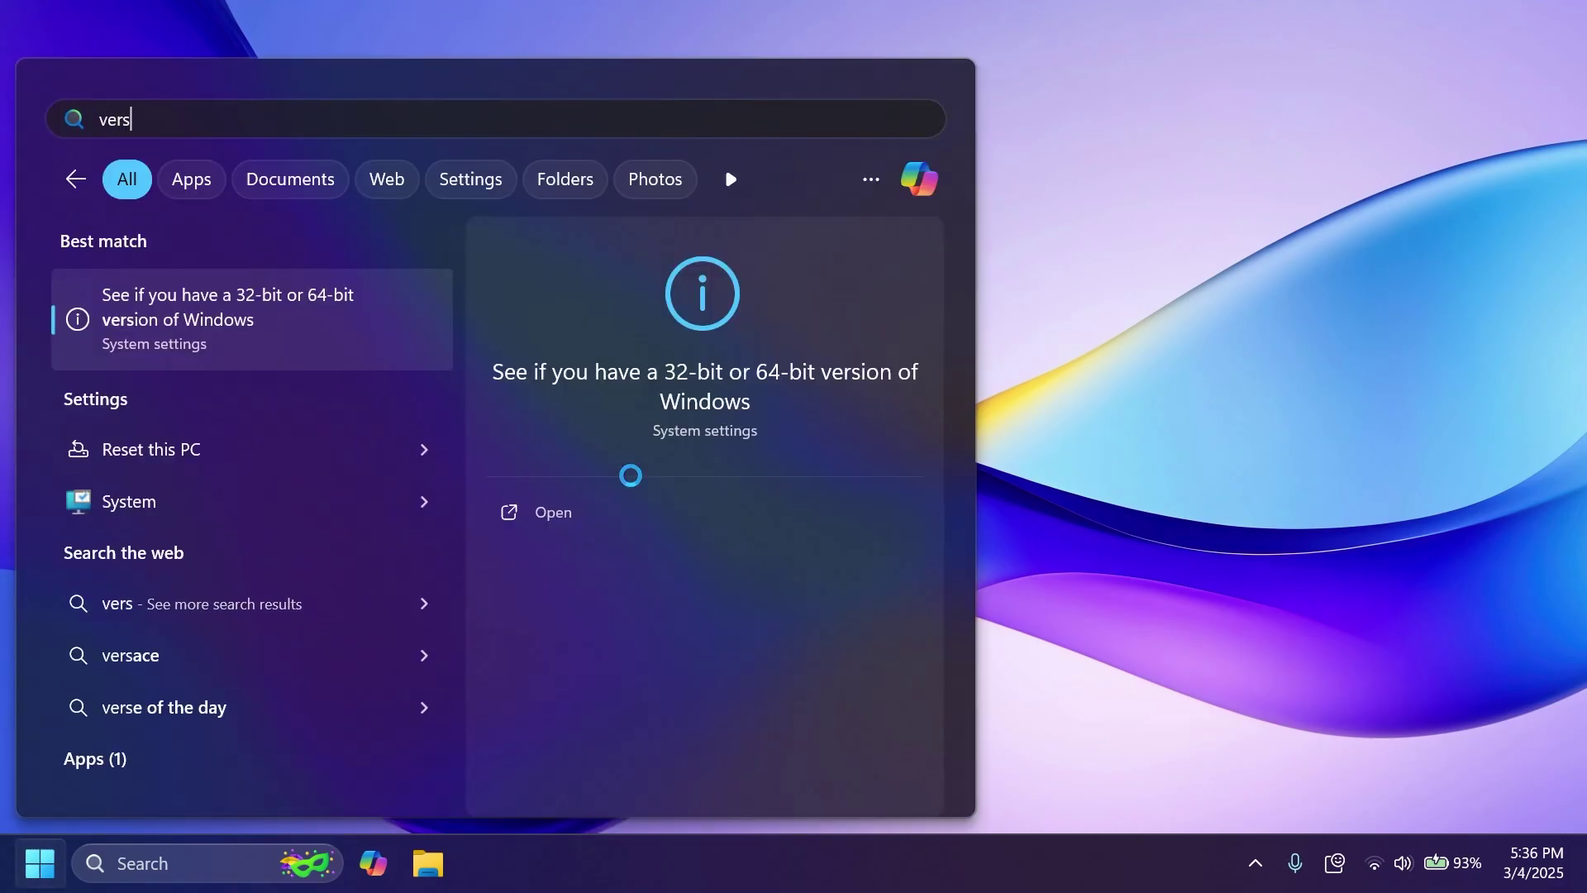
pyautogui.press('Return')
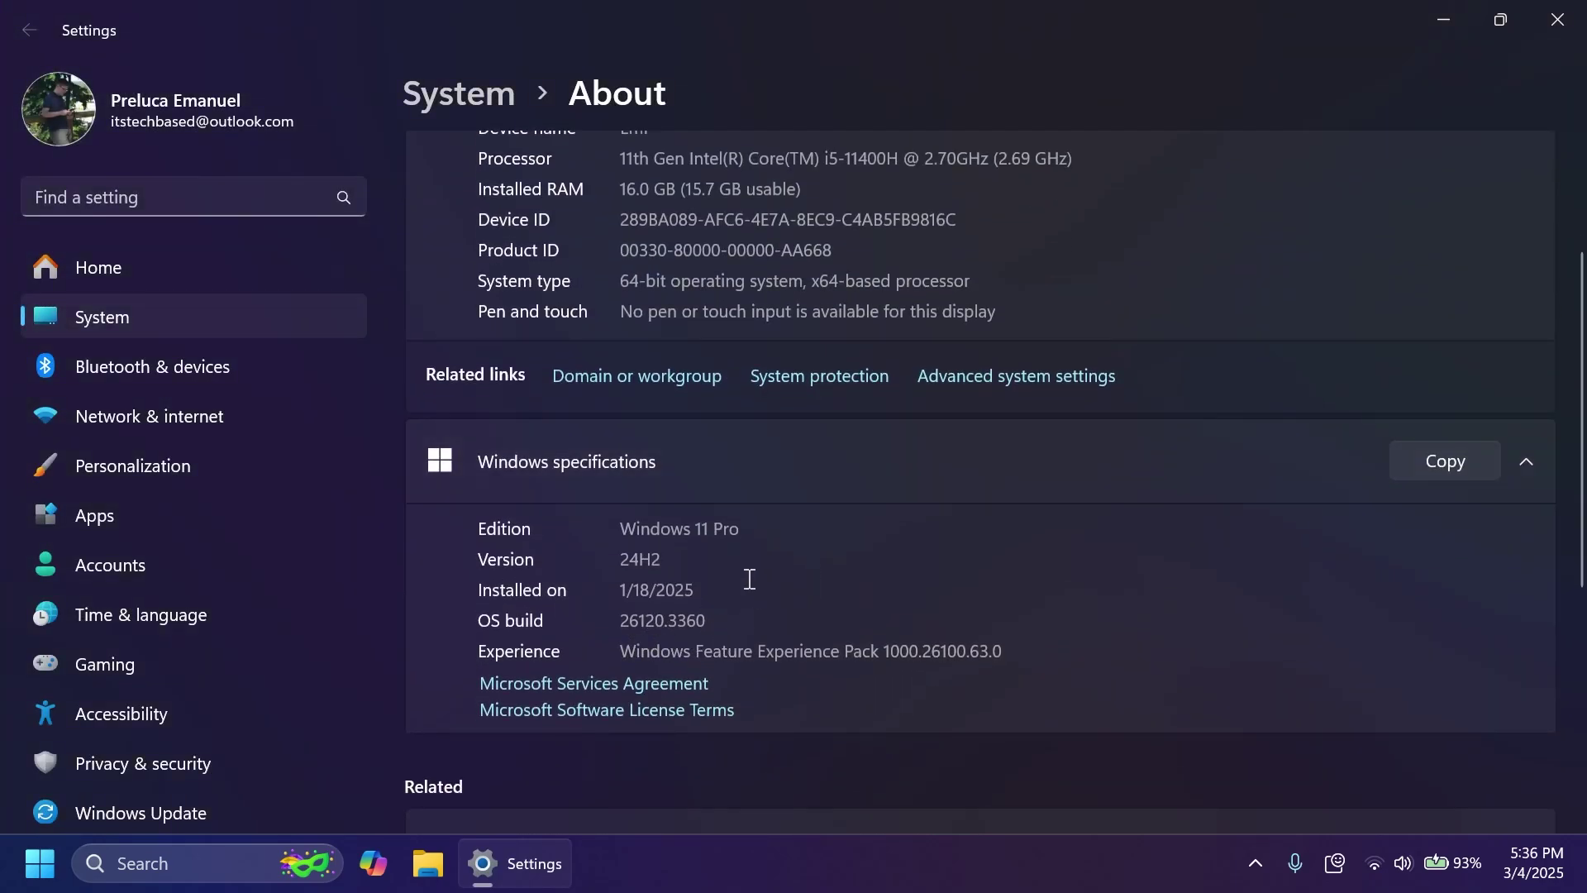
pyautogui.click(1558, 19)
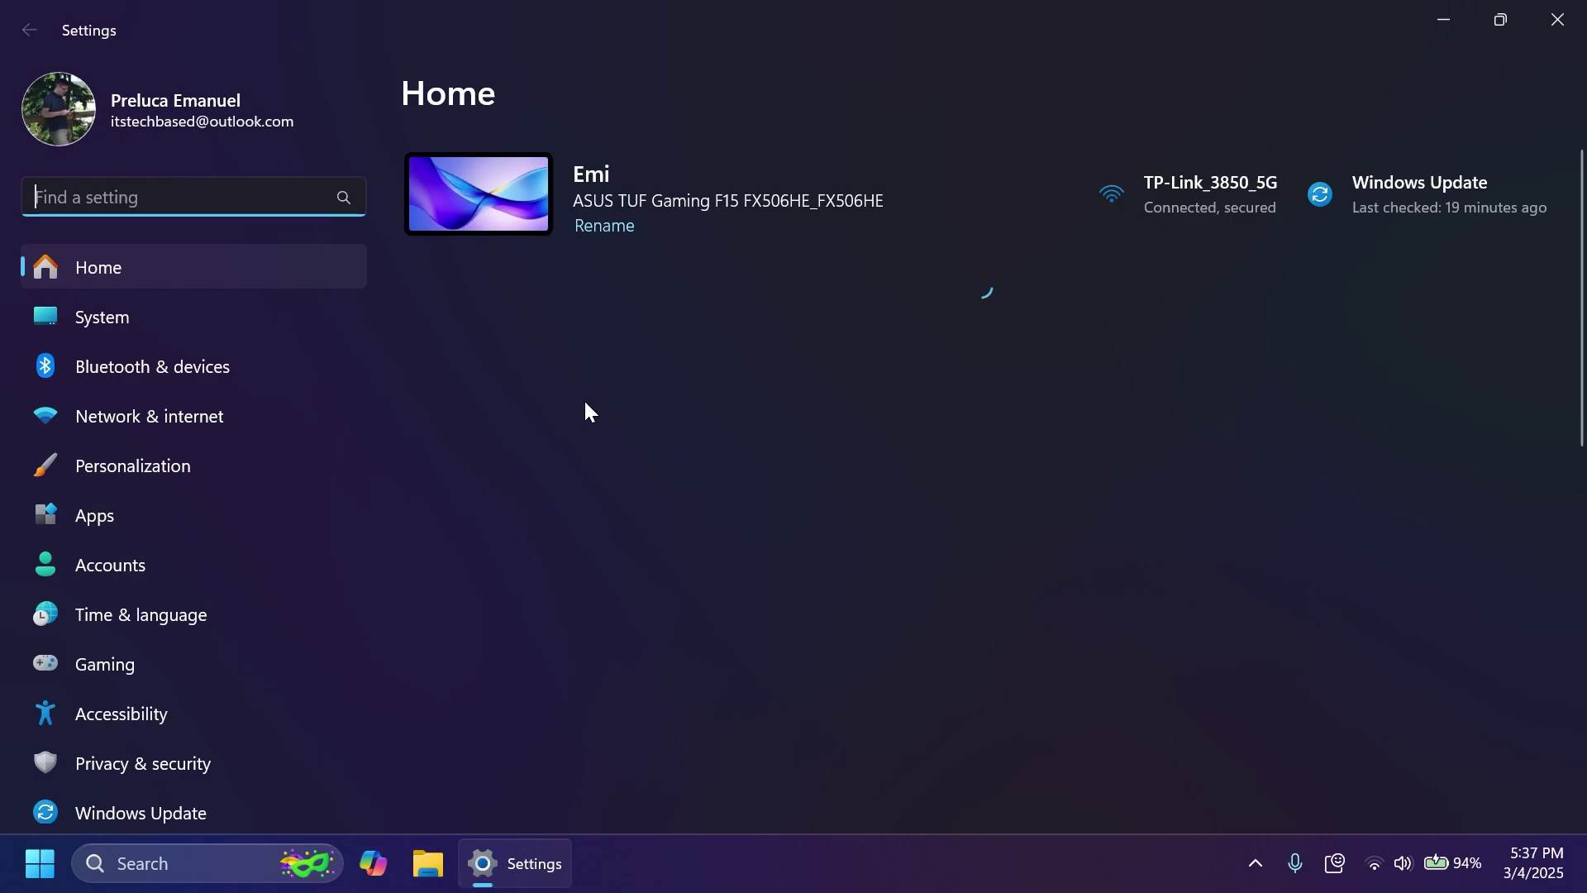
# Go to Personalization and view the Lock screen settings page
pyautogui.click(144, 463)
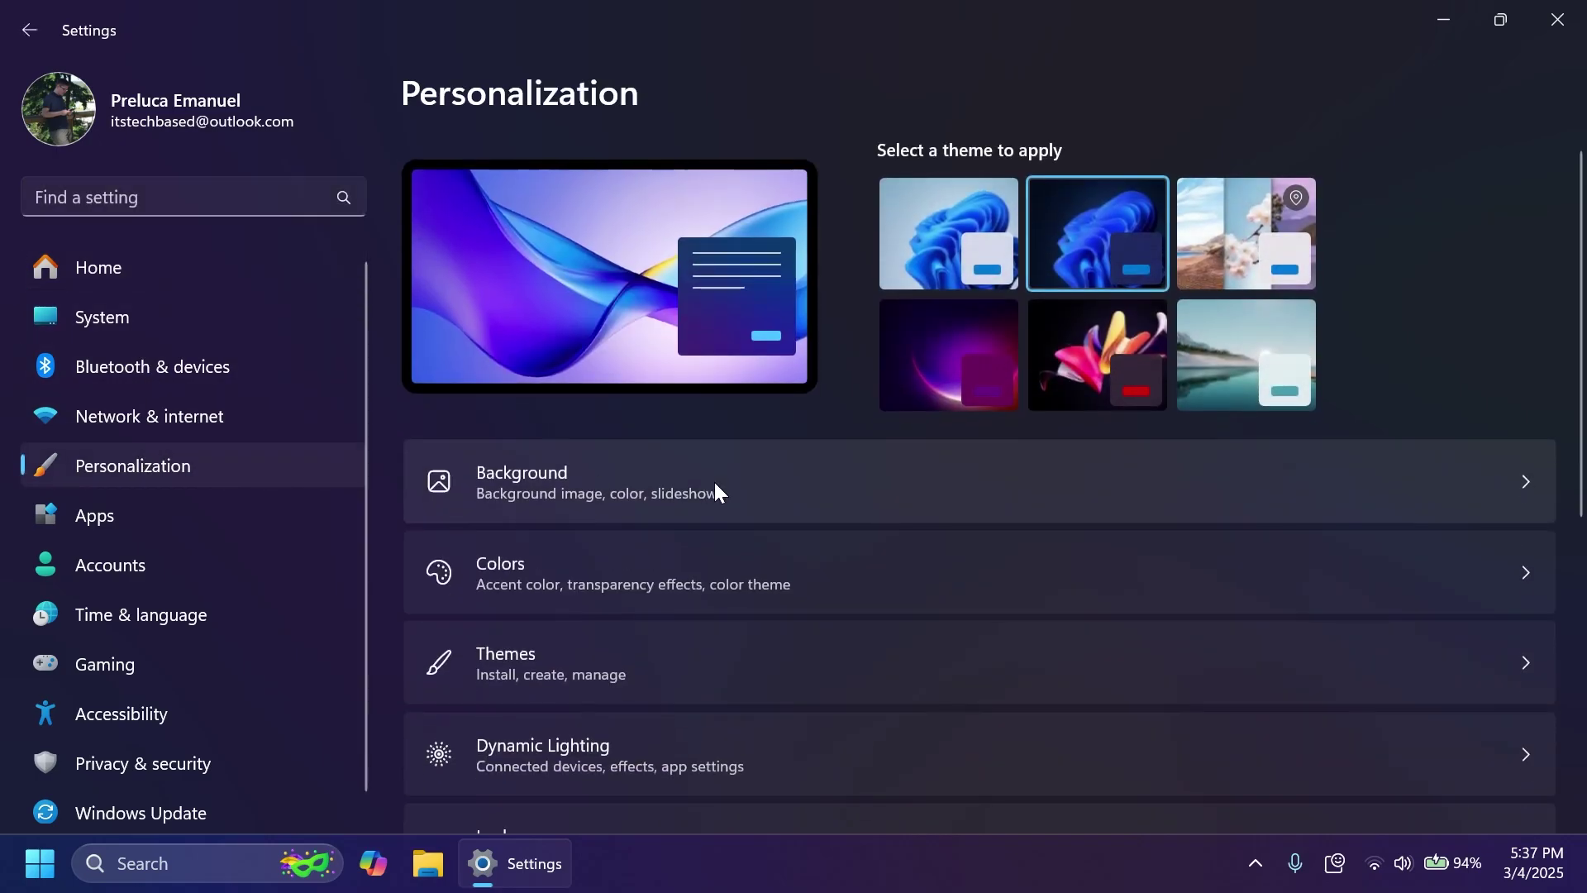
pyautogui.scroll(-5, 714, 483)
pyautogui.click(647, 555)
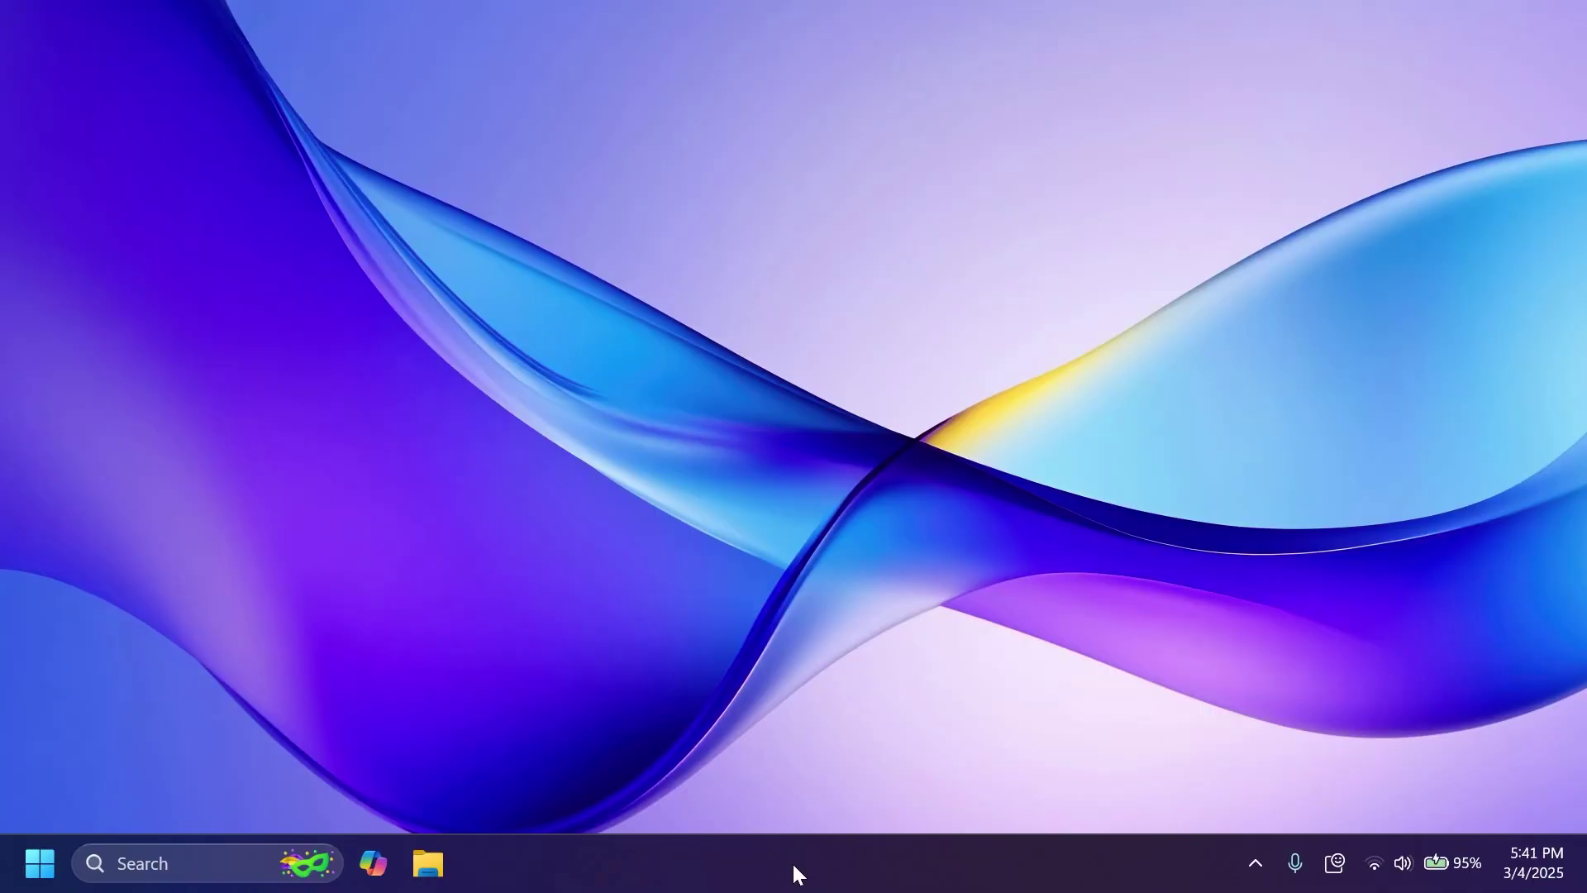
# Launch Task Manager from the taskbar and switch to the Details process list
pyautogui.rightClick(792, 865)
pyautogui.click(850, 754)
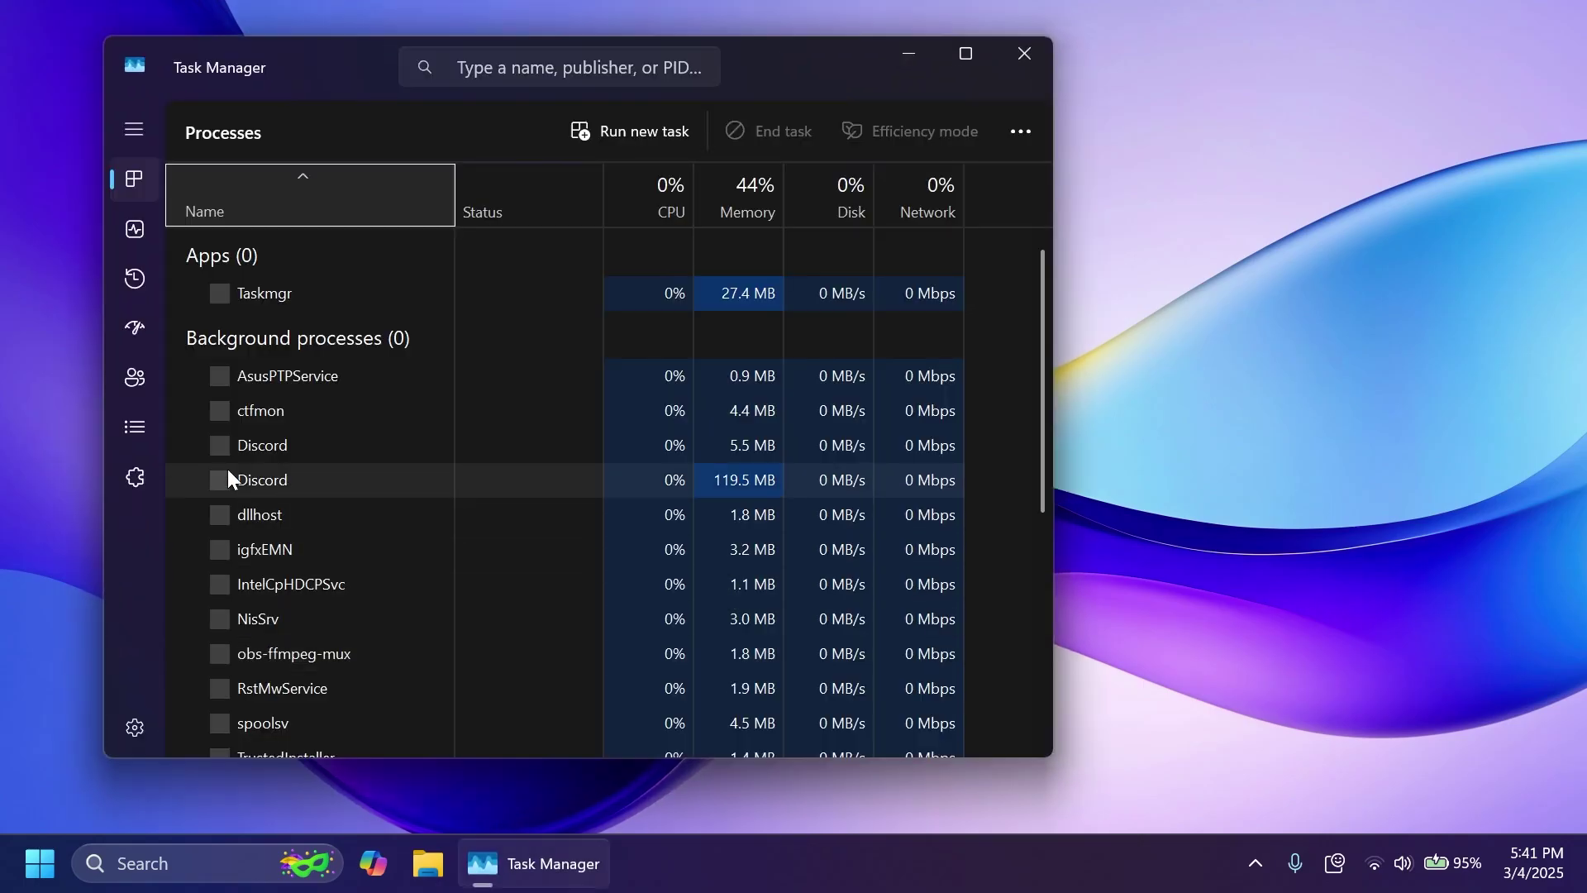
pyautogui.click(135, 428)
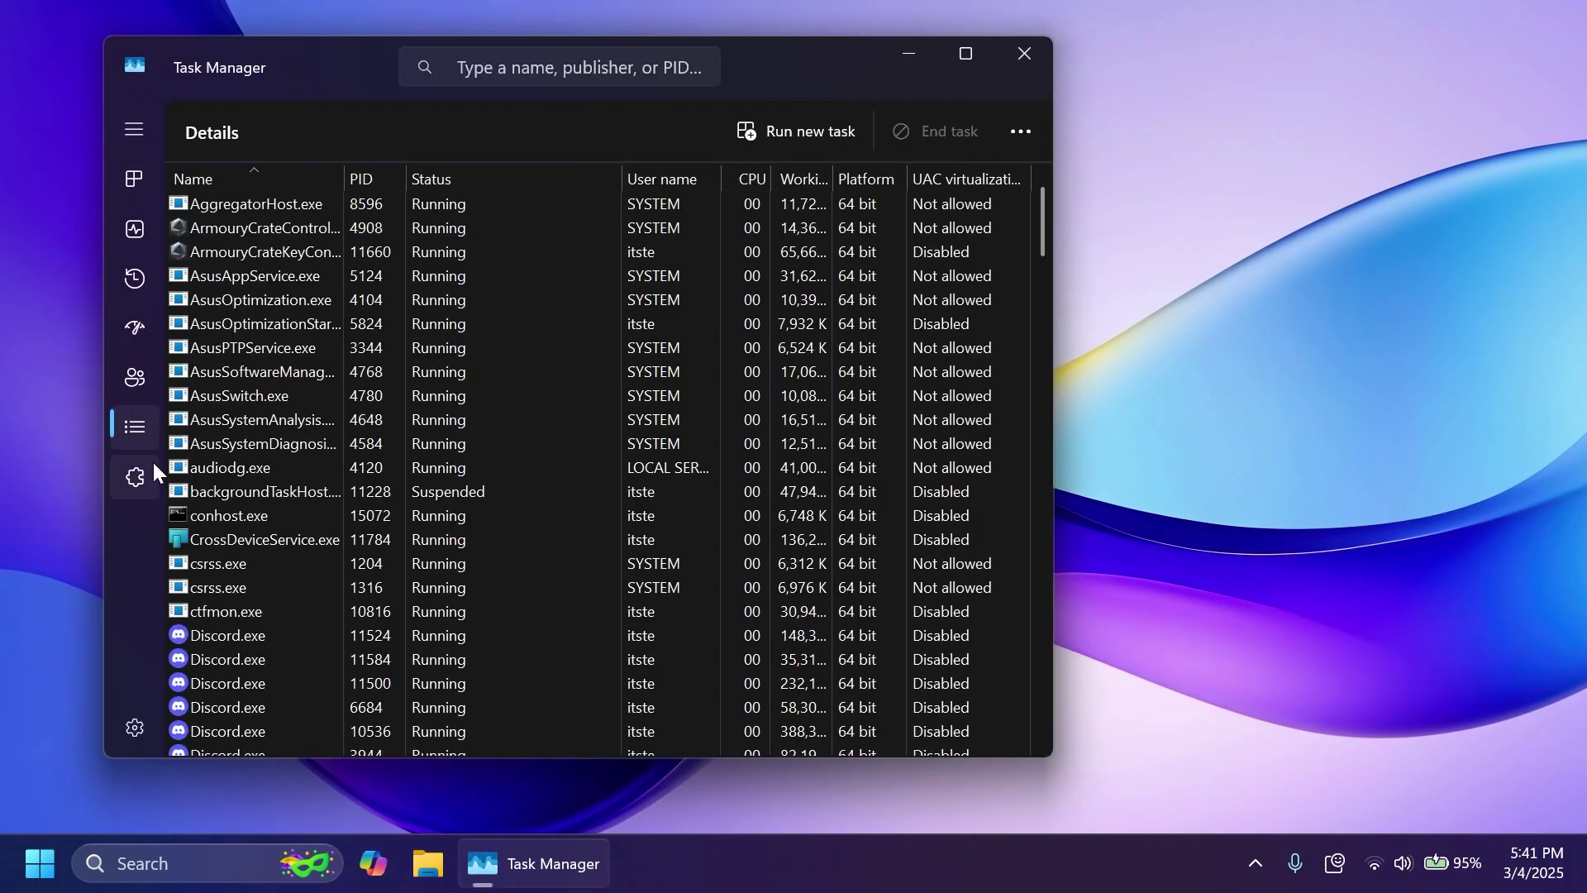
# Add the CPU utility column to the Details list through Select columns
pyautogui.rightClick(500, 181)
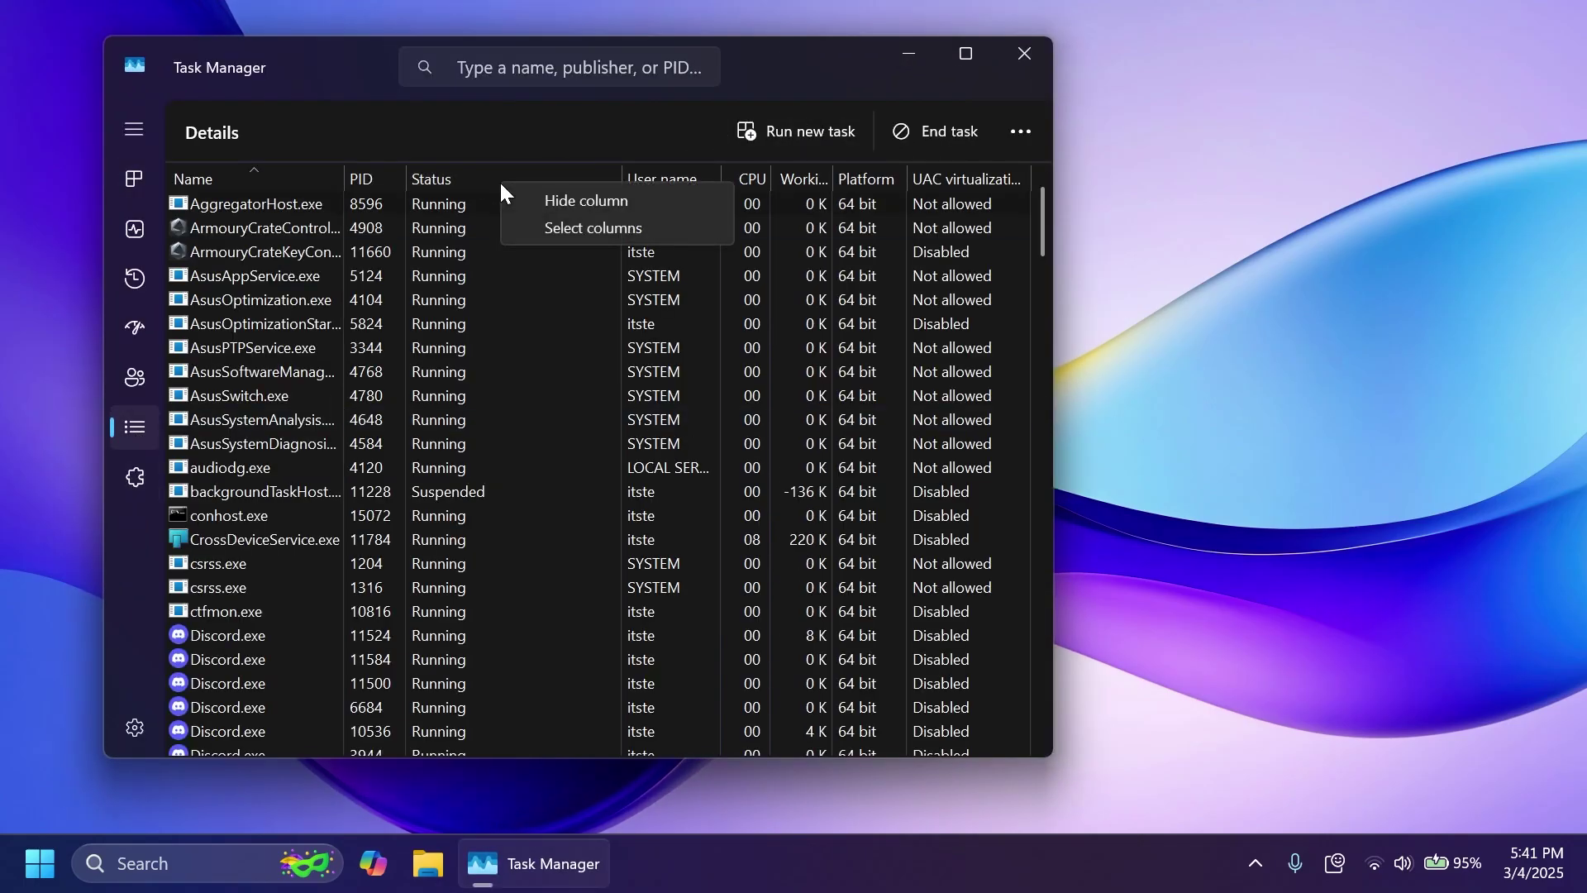
pyautogui.click(540, 230)
pyautogui.scroll(-5, 612, 455)
pyautogui.scroll(4, 538, 334)
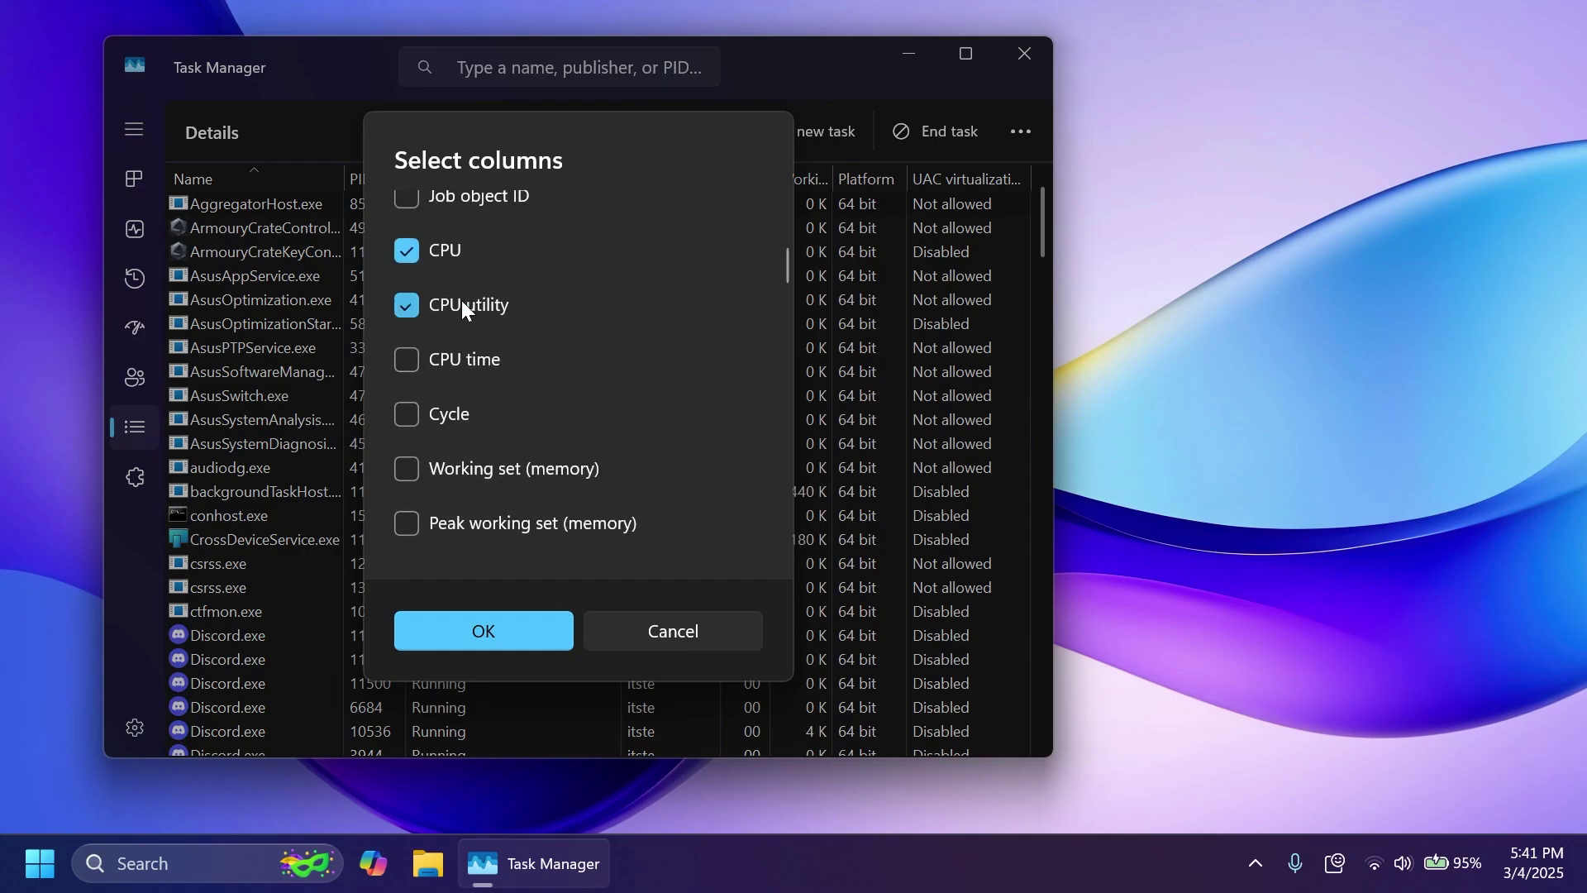
pyautogui.click(503, 645)
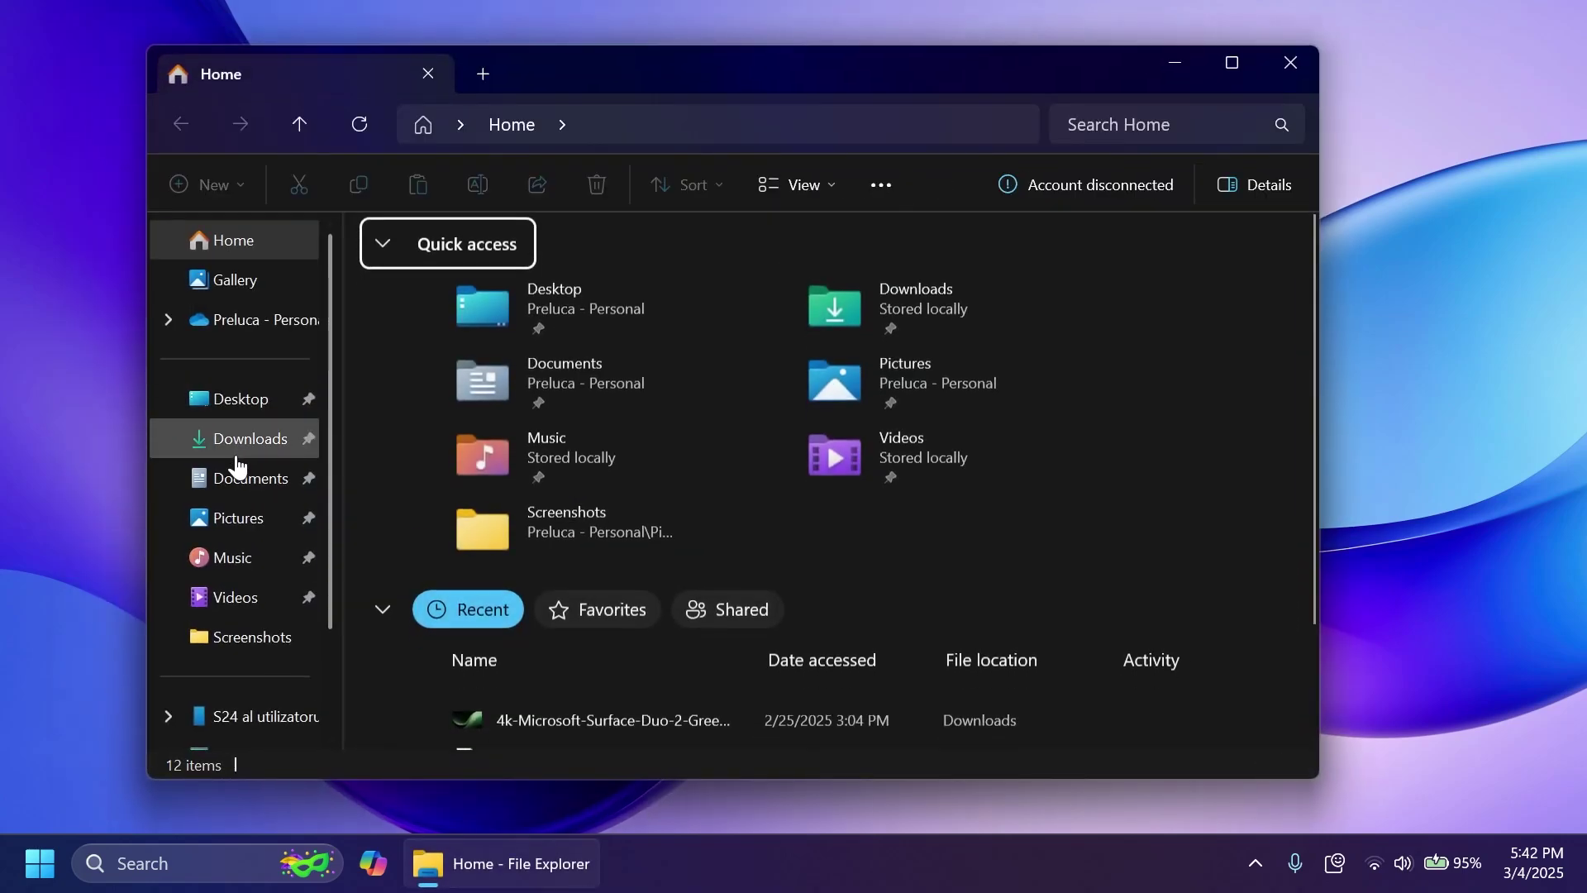
# Open Downloads and show the context menu for its first image
pyautogui.click(237, 450)
pyautogui.rightClick(426, 331)
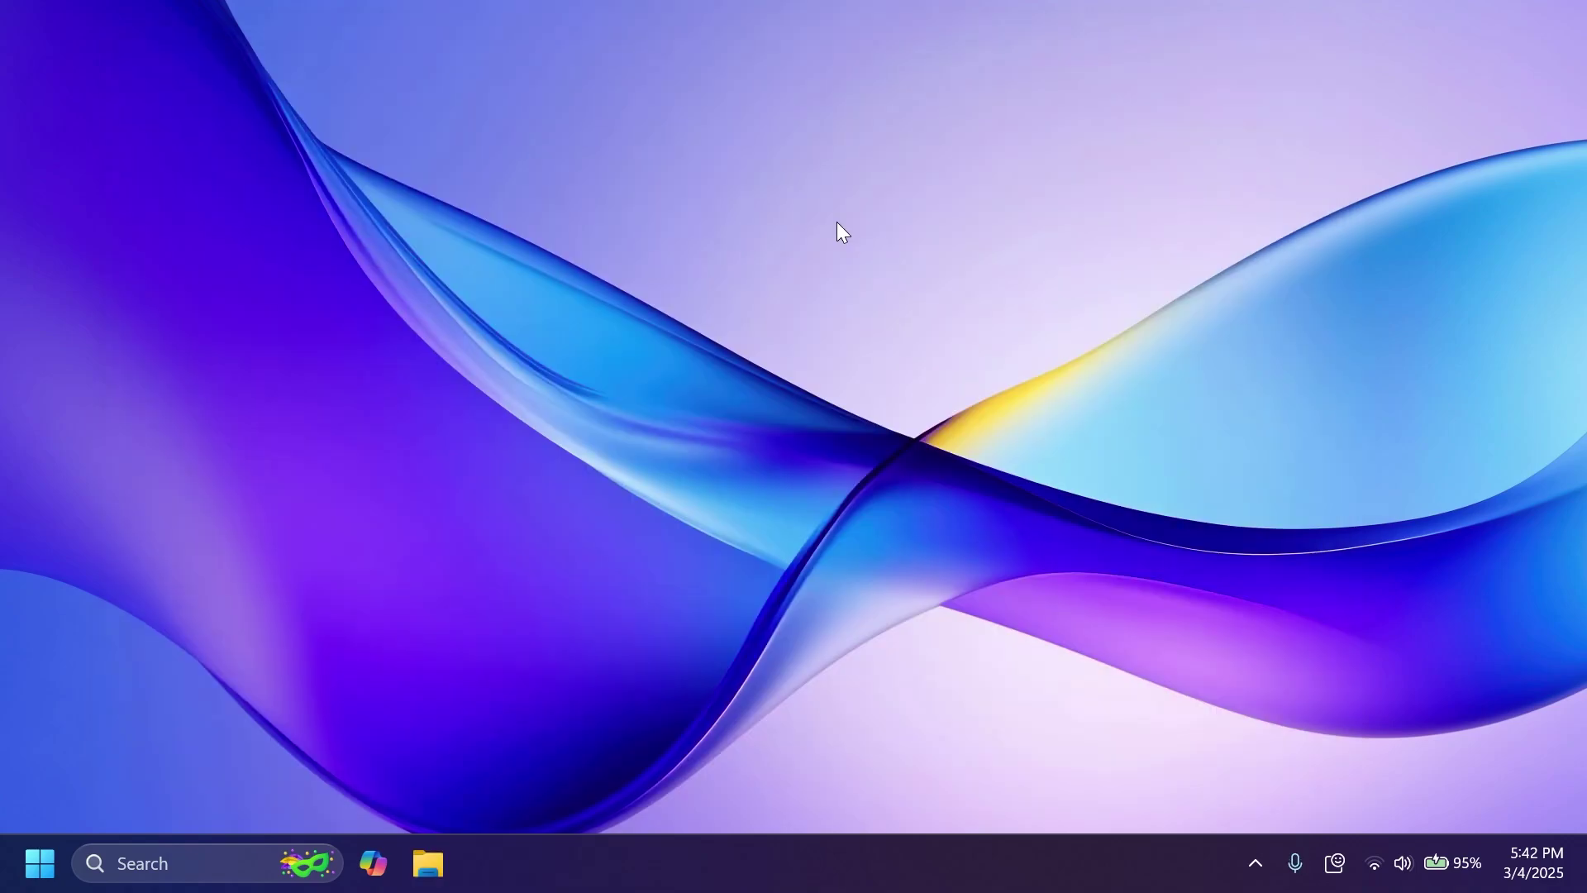
# Launch Snipping Tool and record a video of a marked screen region
pyautogui.press('super')
pyautogui.write('snipping tool')
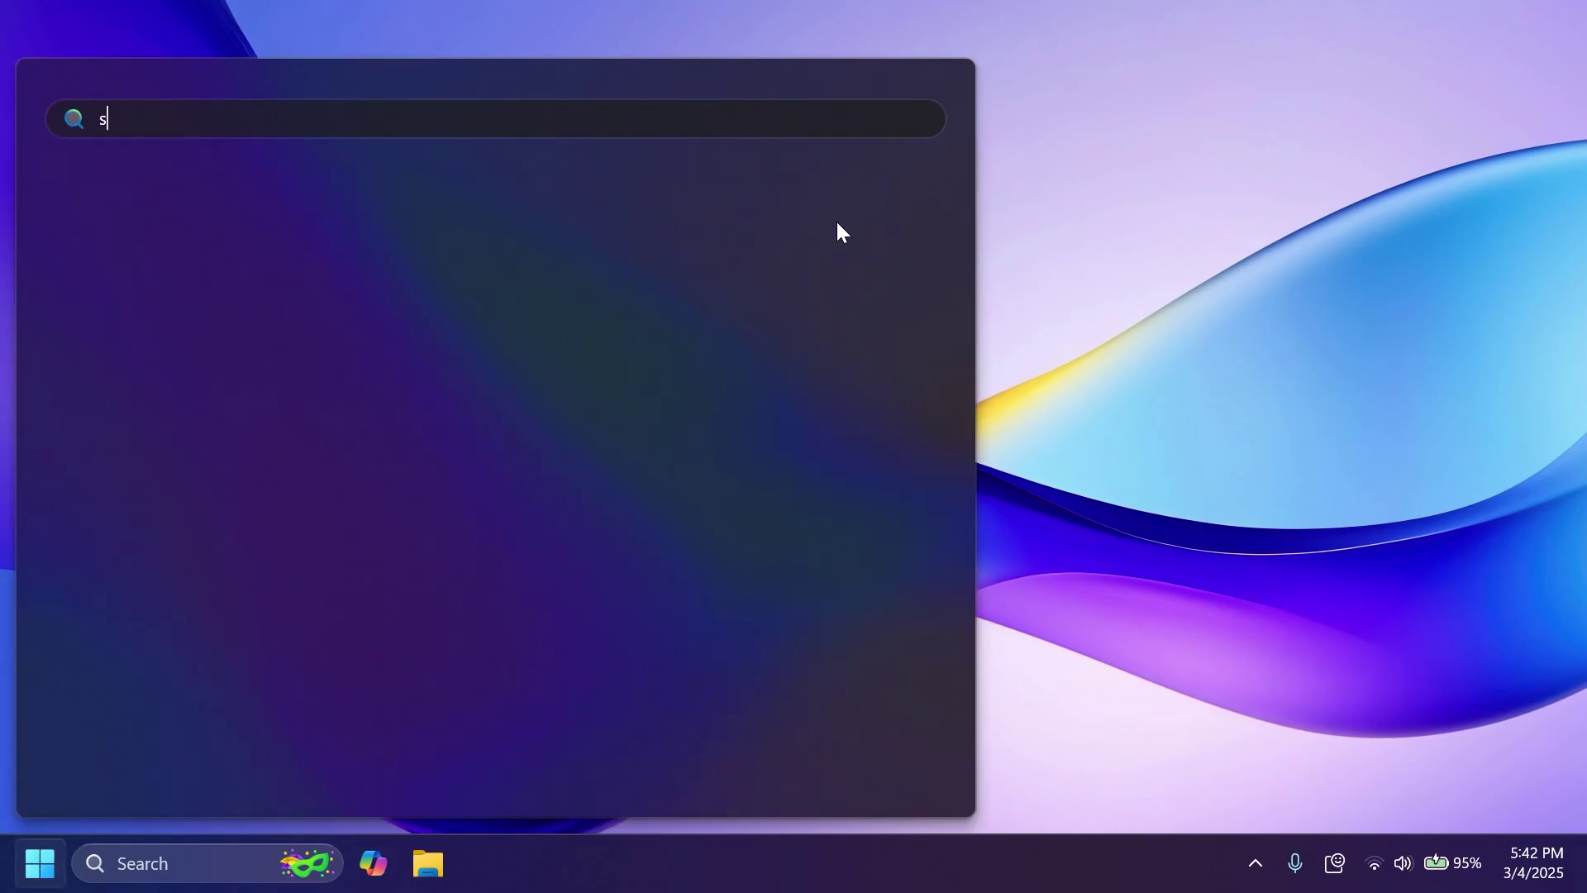
pyautogui.press('Return')
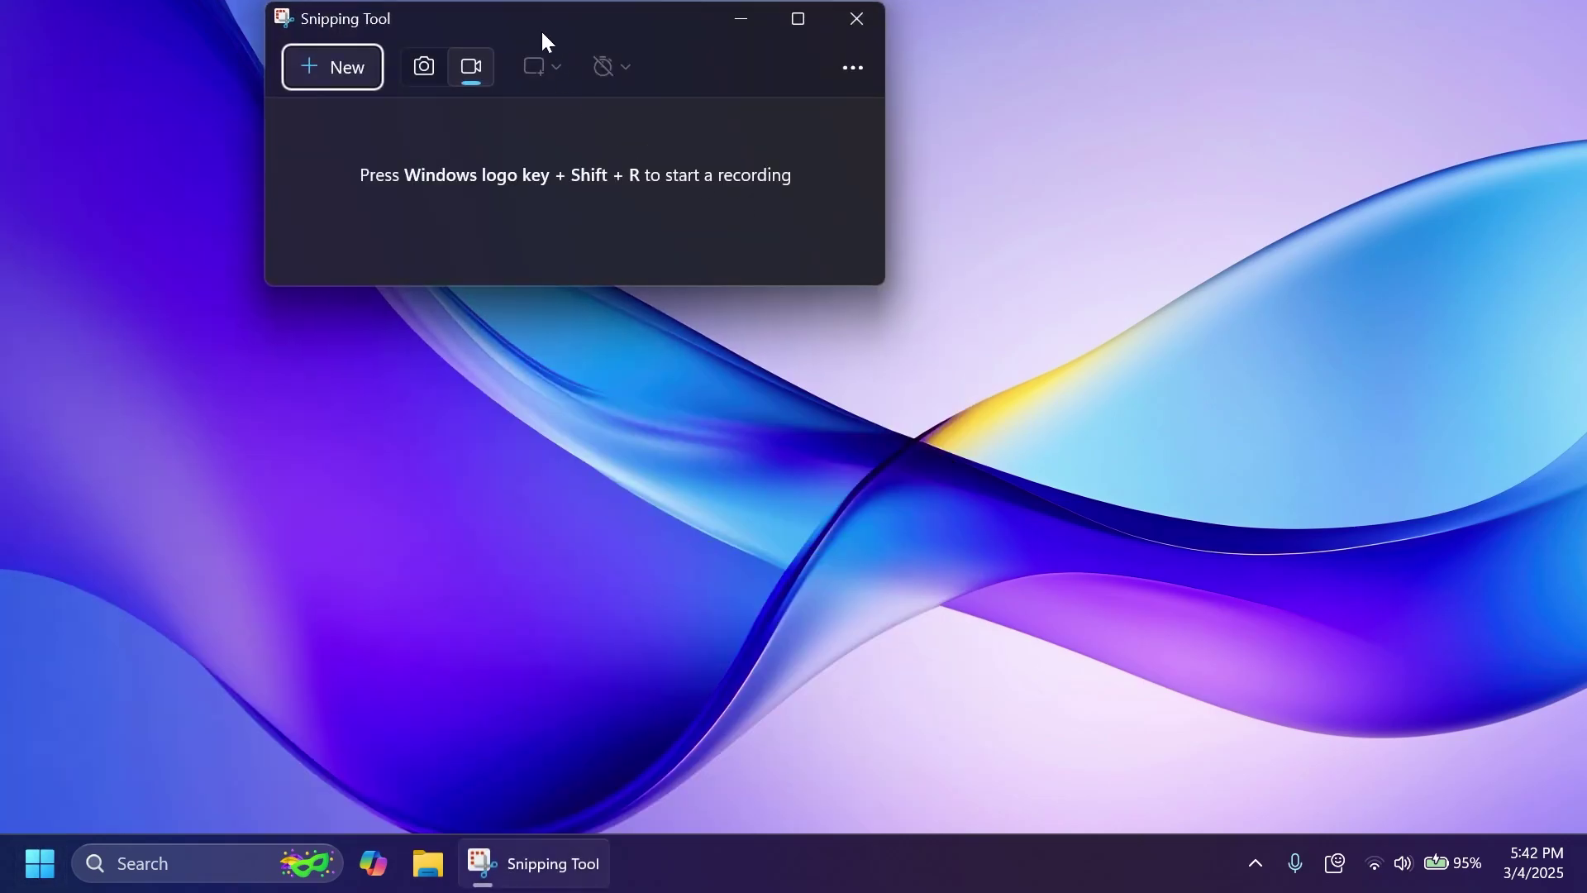
pyautogui.moveTo(542, 33); pyautogui.dragTo(604, 133)
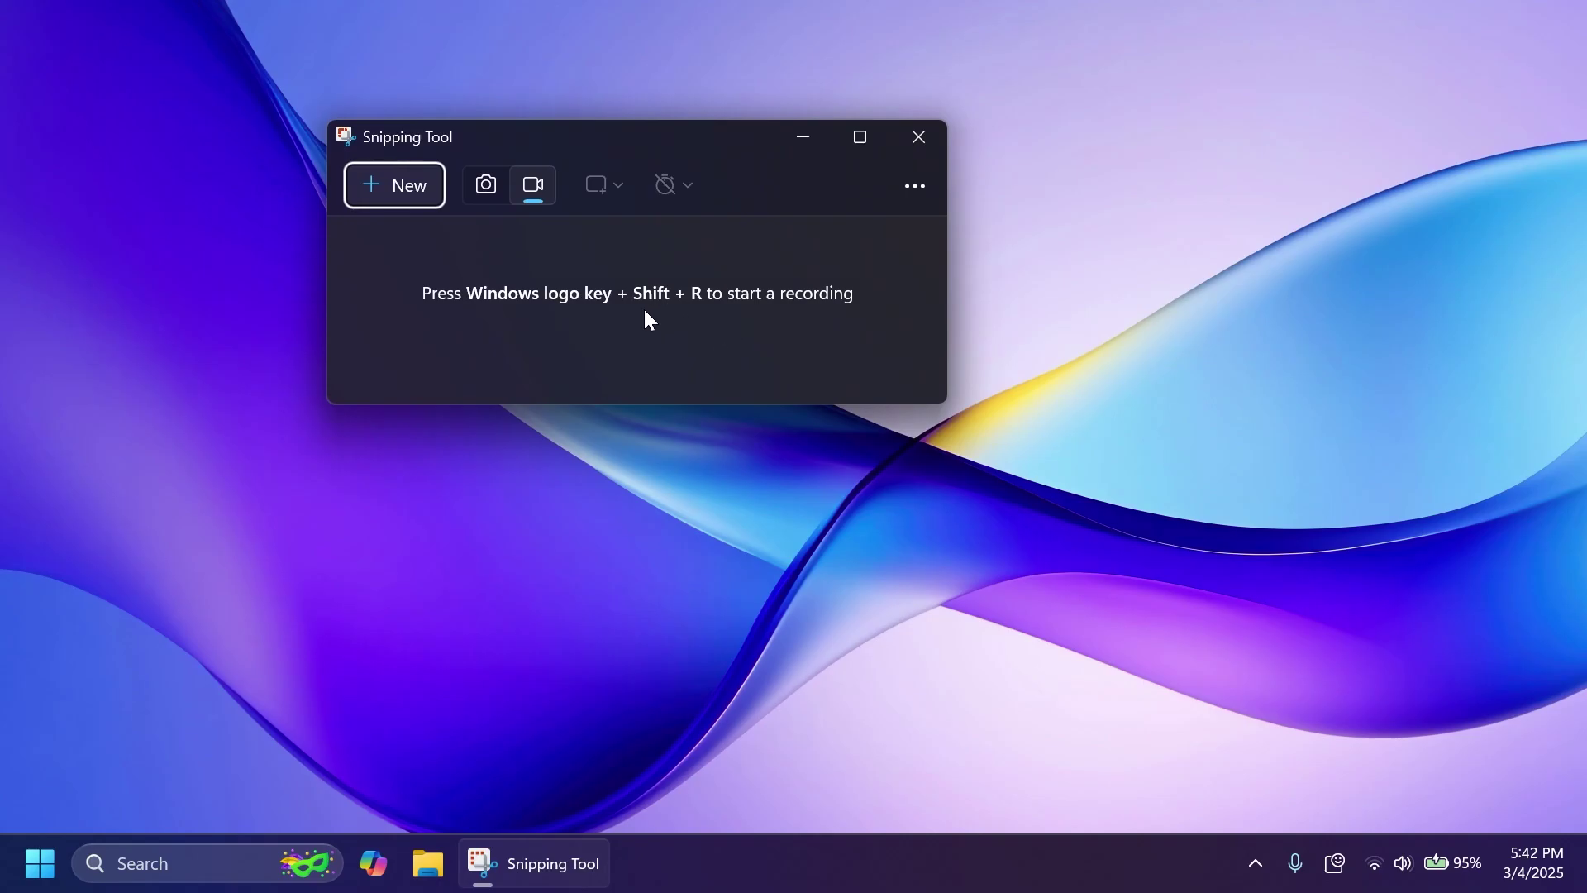
pyautogui.click(419, 198)
pyautogui.moveTo(378, 207); pyautogui.dragTo(977, 531)
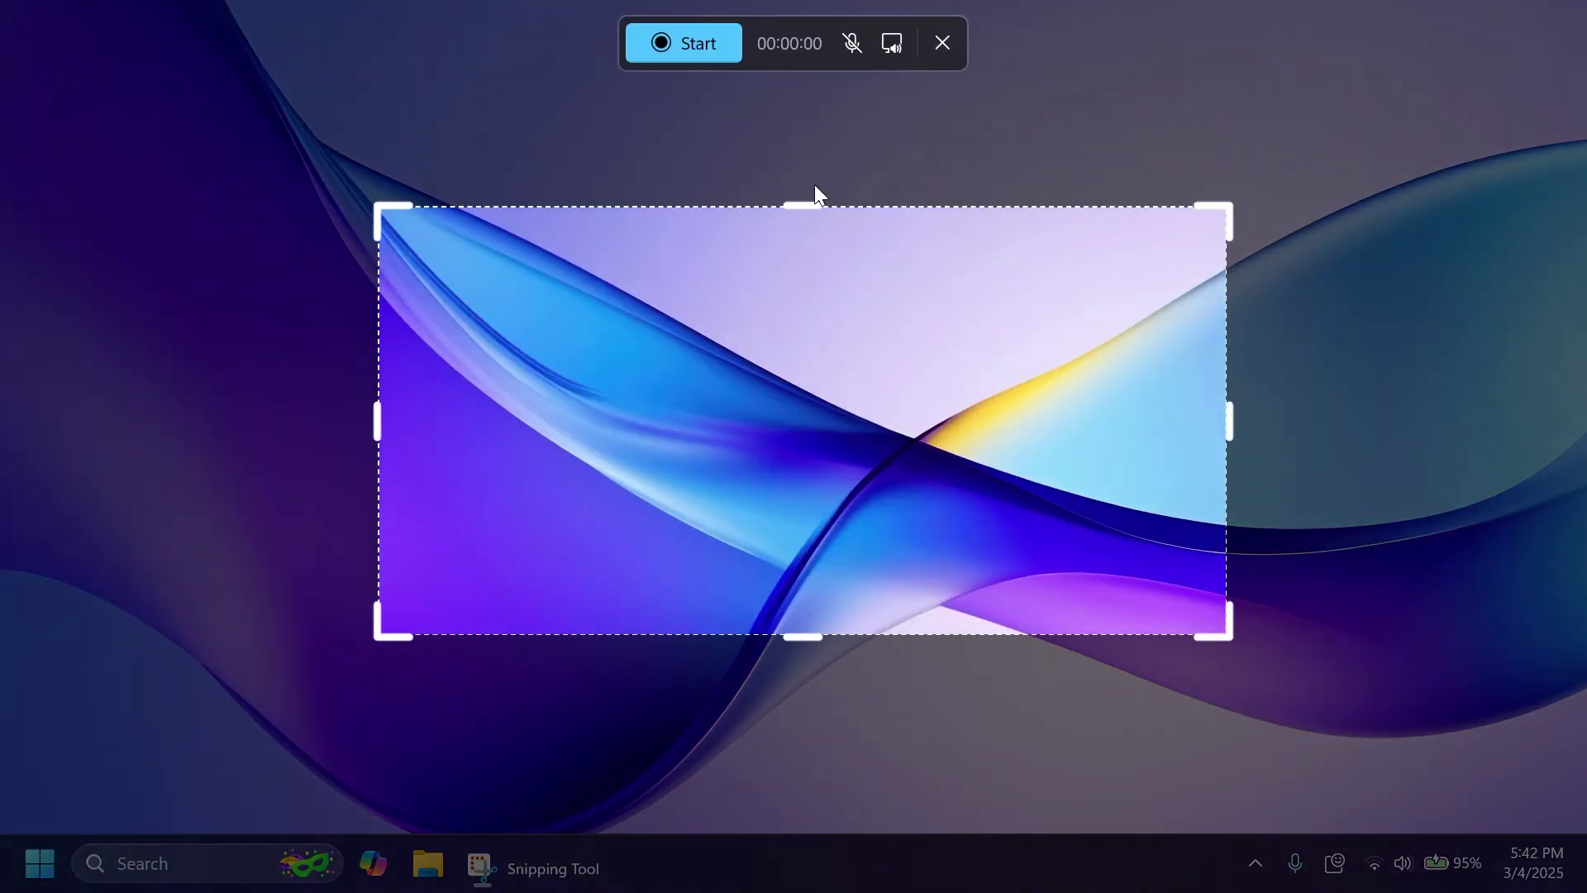
pyautogui.click(698, 45)
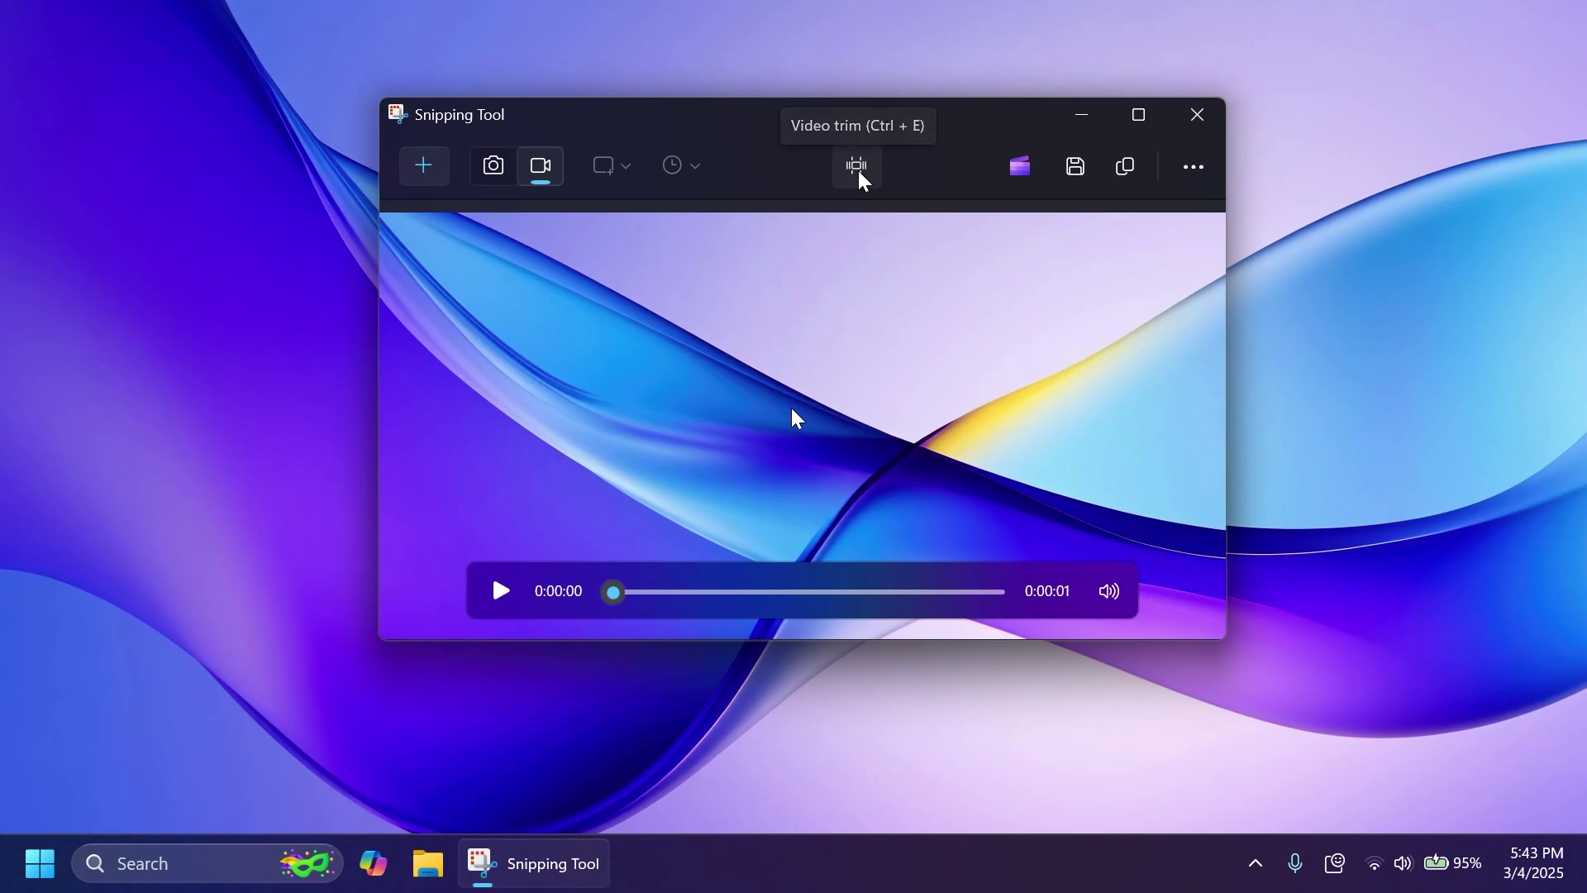
# Trim the clip to 0.54 seconds at volume 100, then close without saving
pyautogui.click(860, 177)
pyautogui.moveTo(645, 577); pyautogui.dragTo(681, 576)
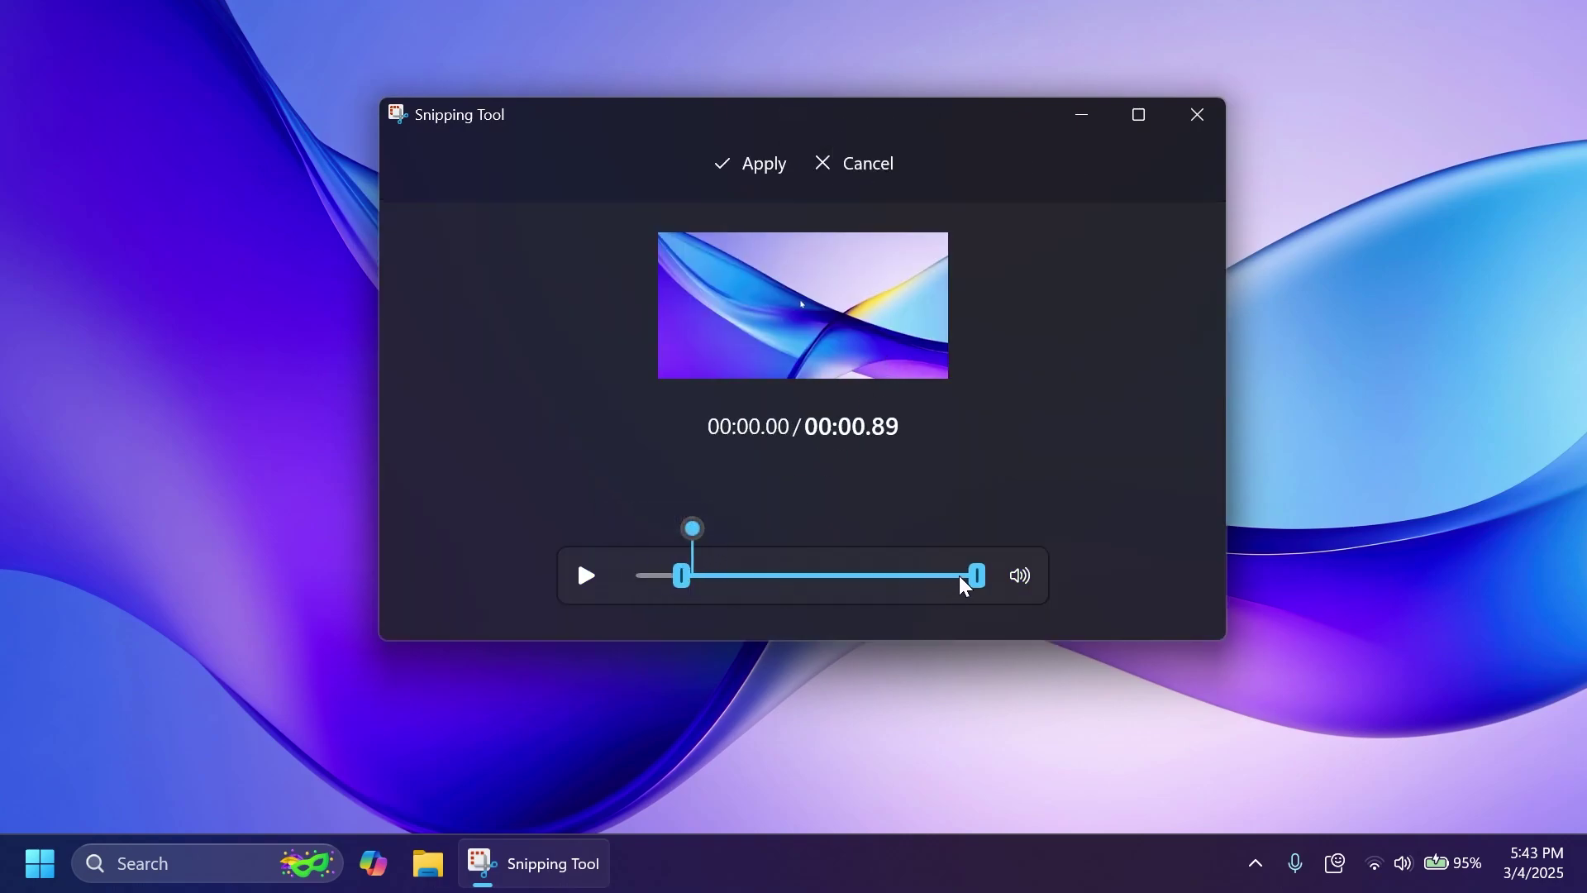
pyautogui.moveTo(976, 576); pyautogui.dragTo(867, 576)
pyautogui.click(1022, 576)
pyautogui.moveTo(996, 523); pyautogui.dragTo(1125, 517)
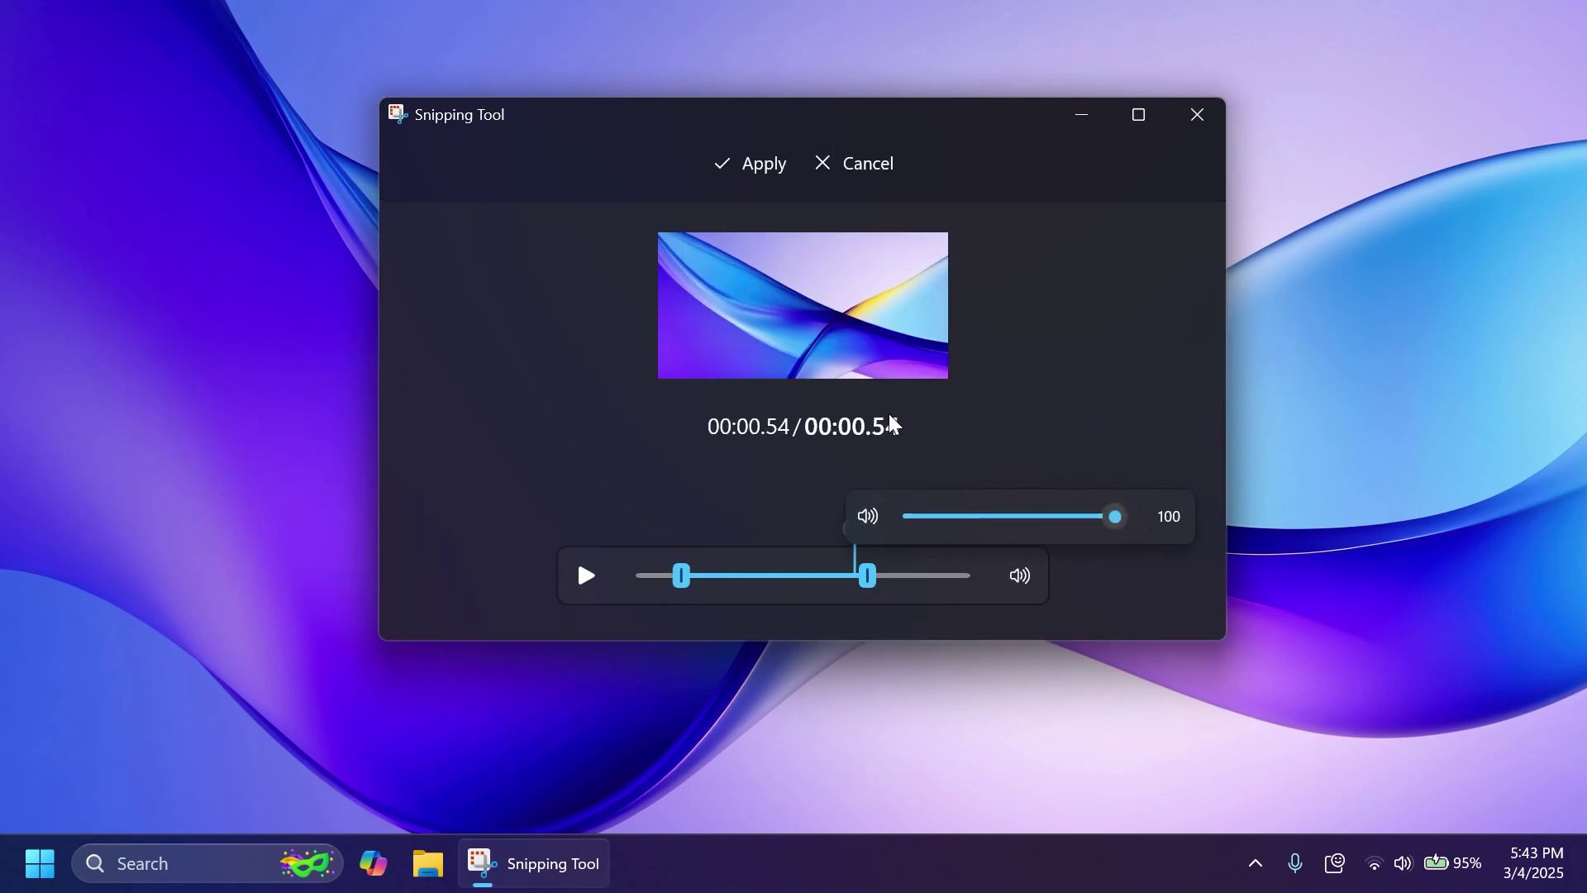
pyautogui.click(777, 170)
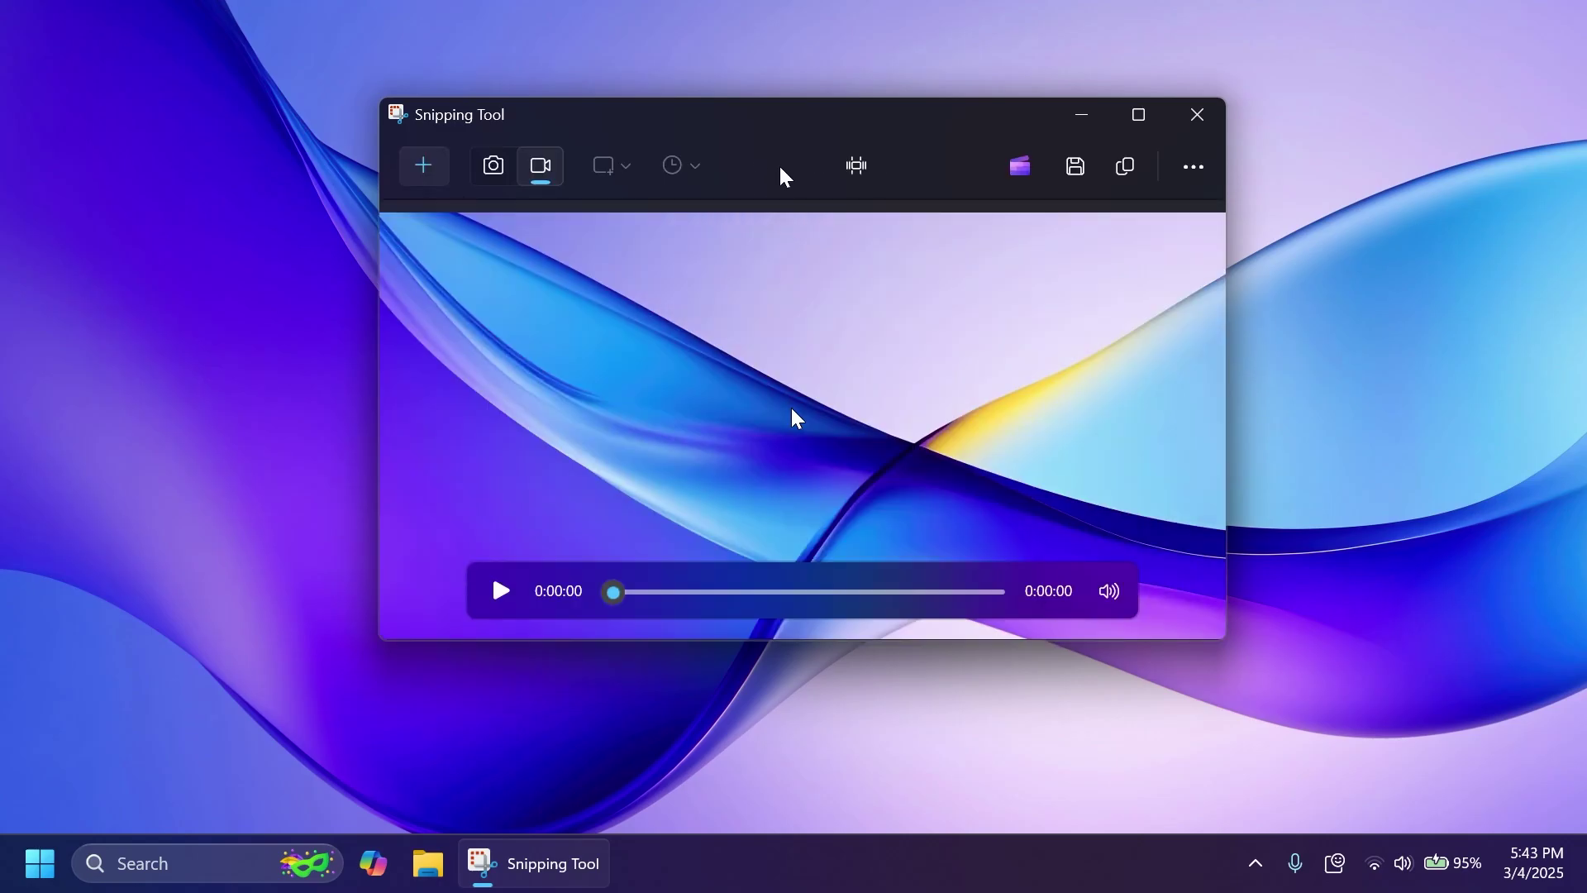
pyautogui.click(1197, 115)
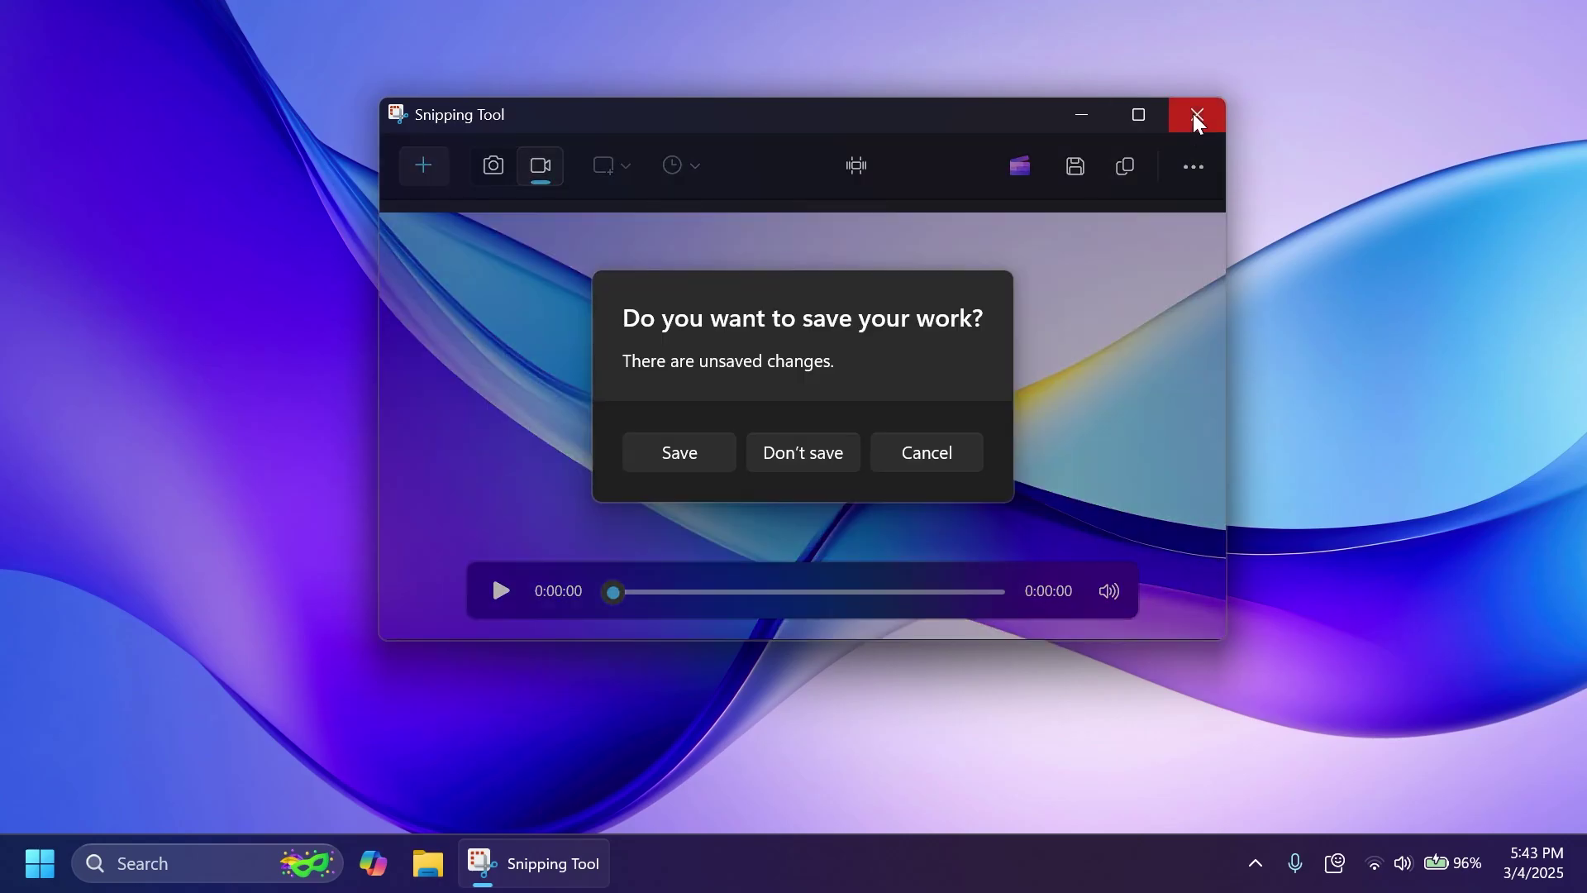
pyautogui.click(774, 450)
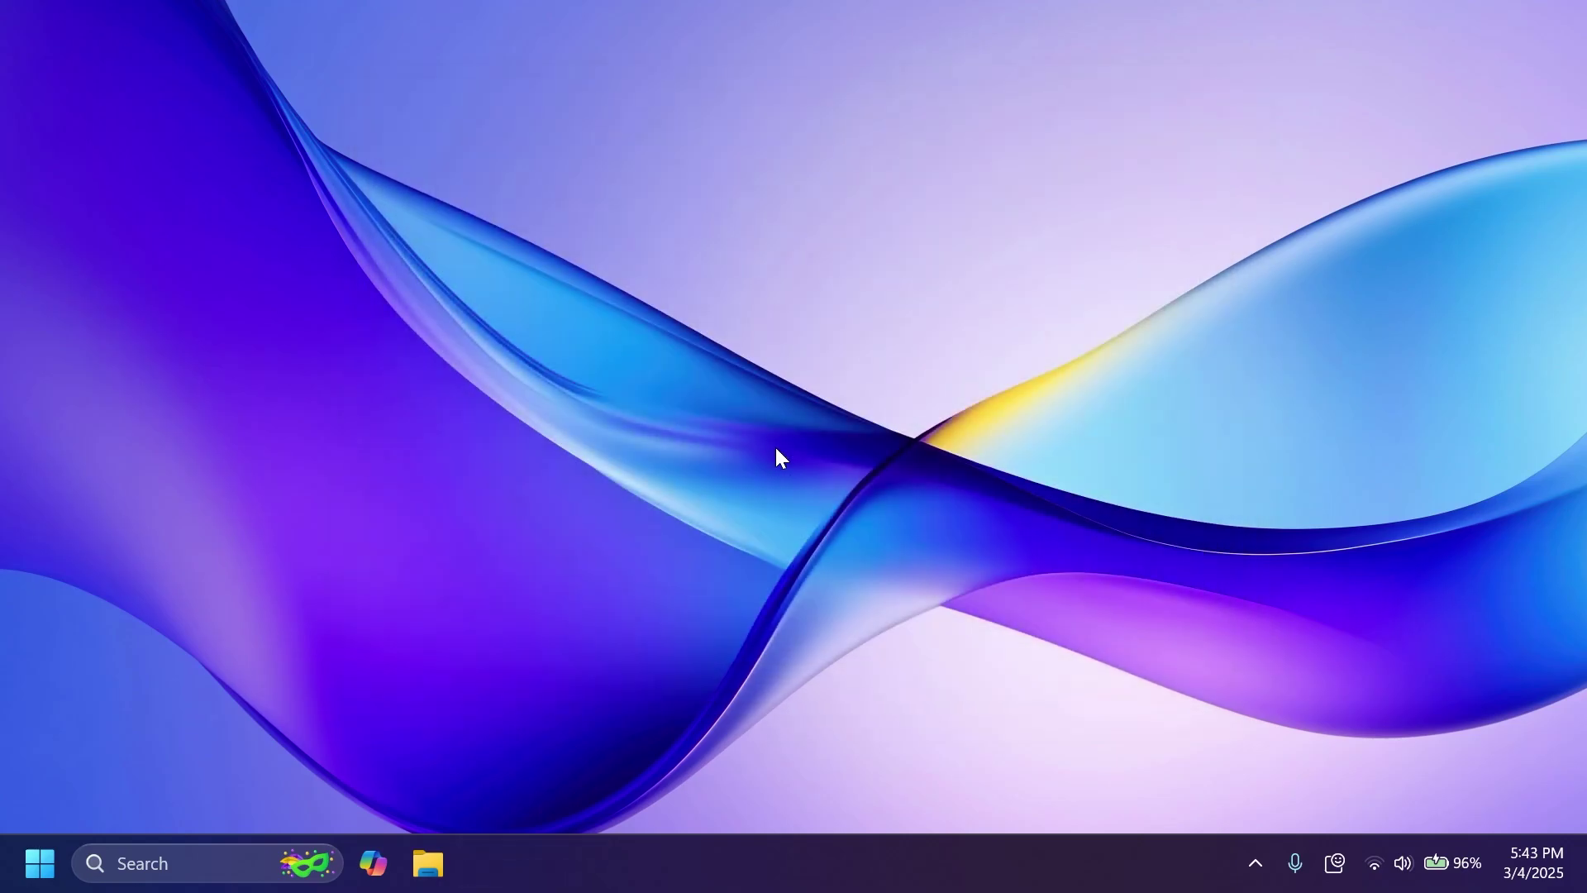
# Launch Microsoft Store via 'store', check for updates under Updates & downloads, then close it
pyautogui.press('super')
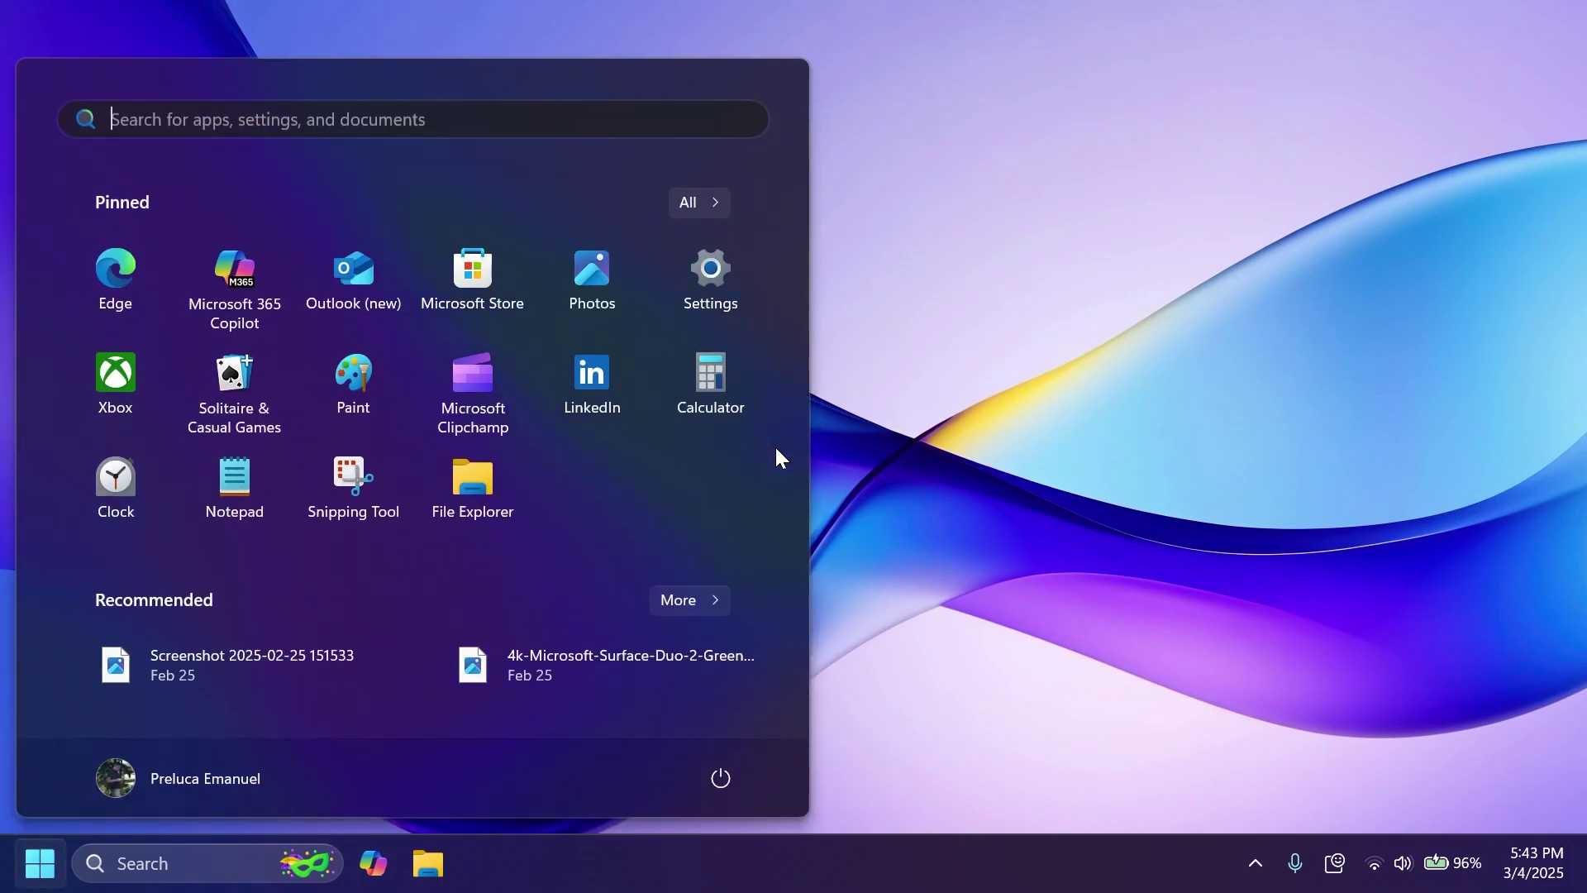
pyautogui.write('store')
pyautogui.press('Return')
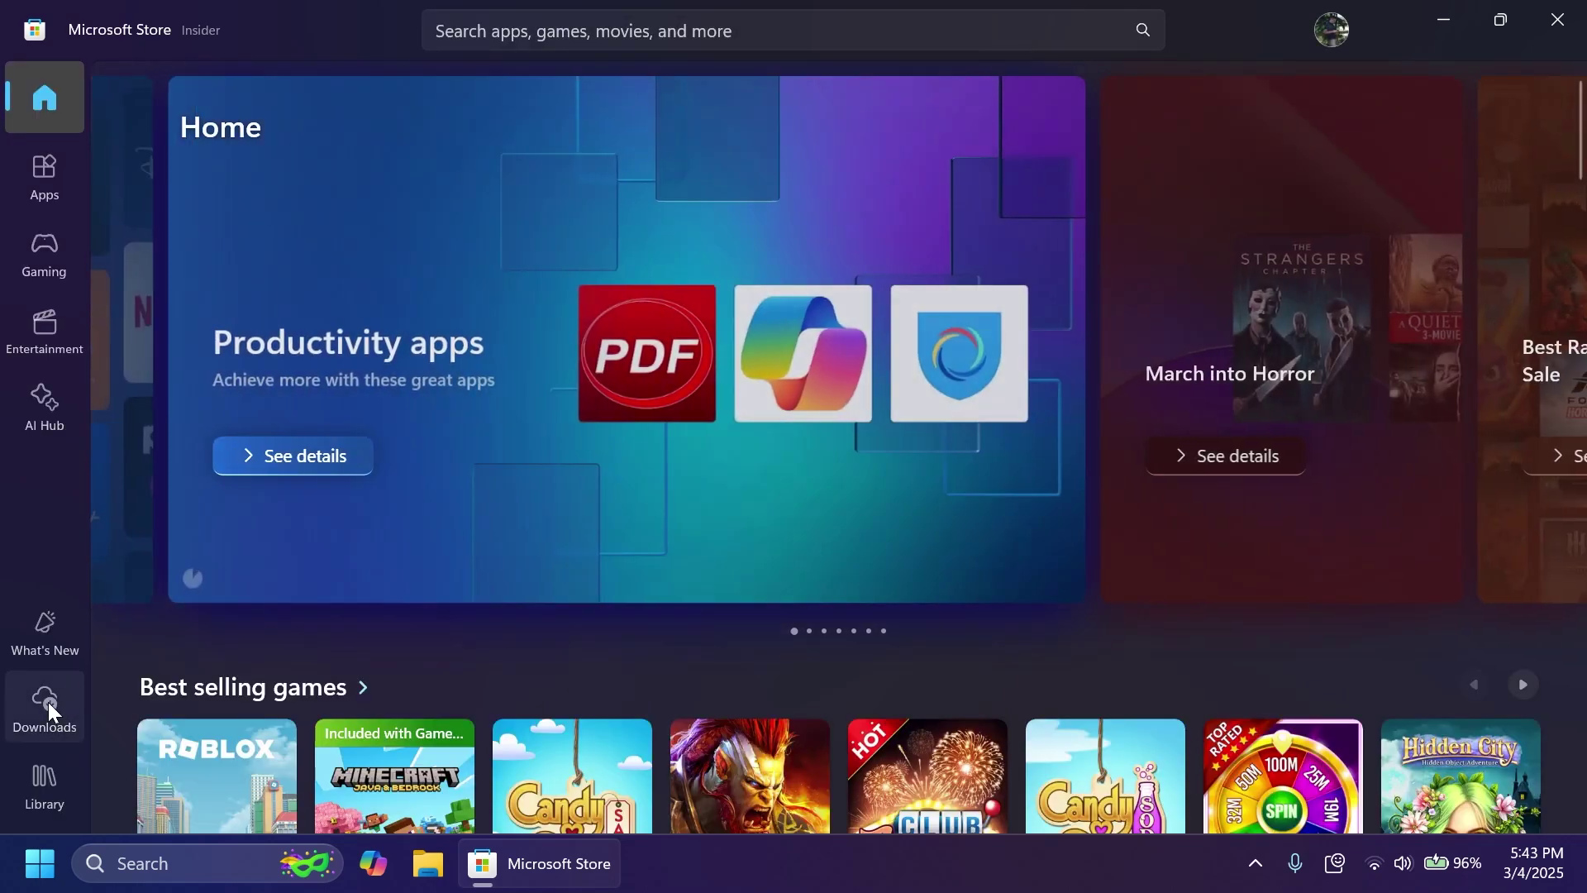
pyautogui.click(46, 703)
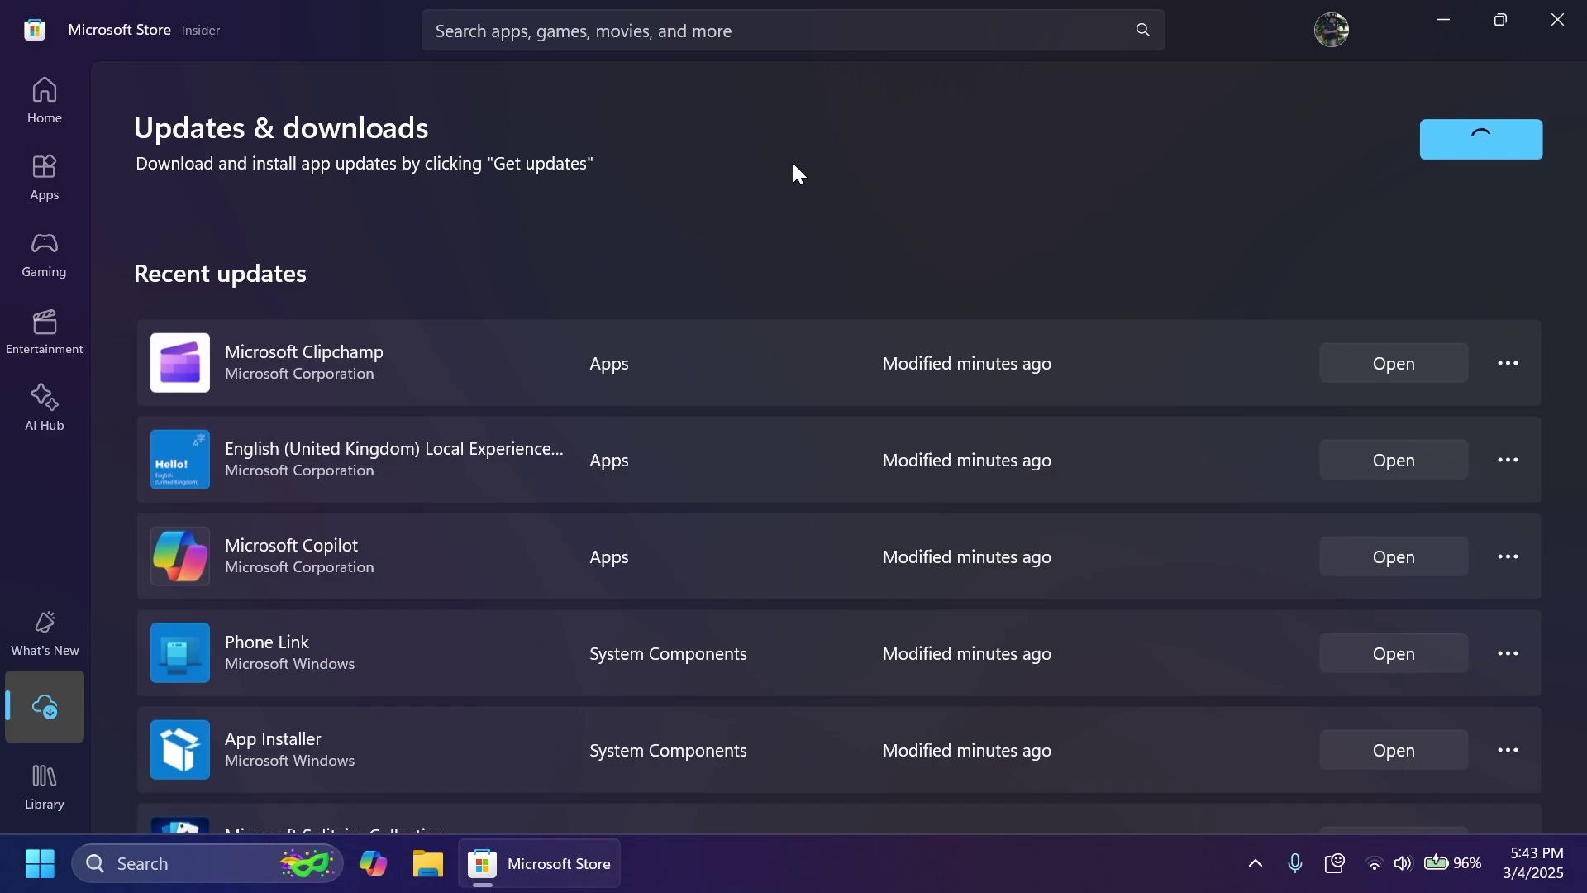
pyautogui.click(1558, 19)
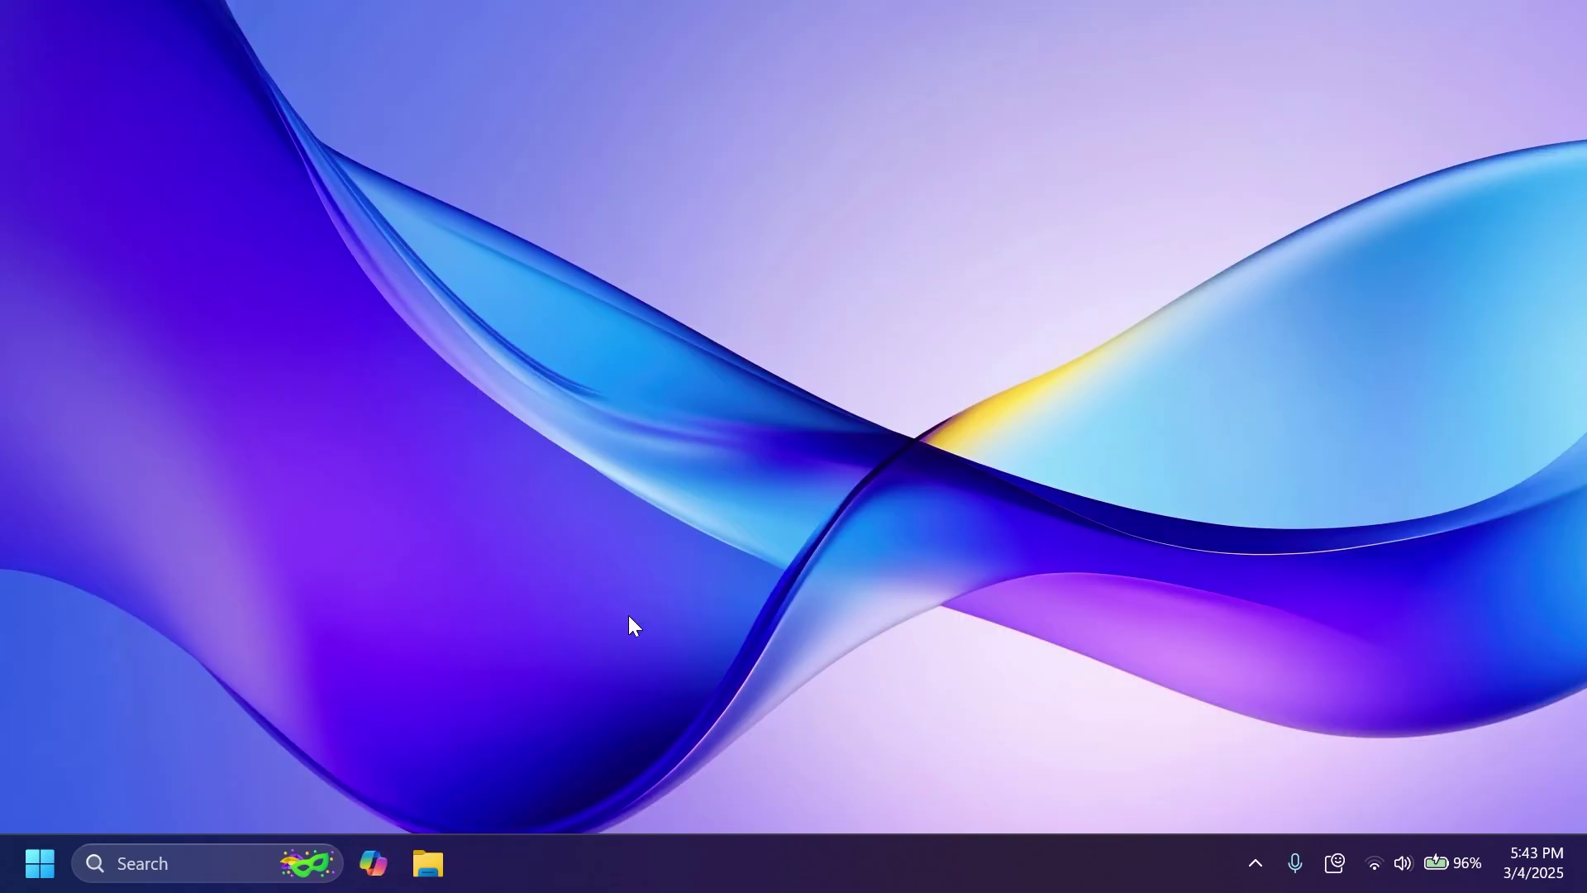
# Launch Copilot with Alt+Space to show the Set up Copilot screen
pyautogui.hotkey('alt', 'space')
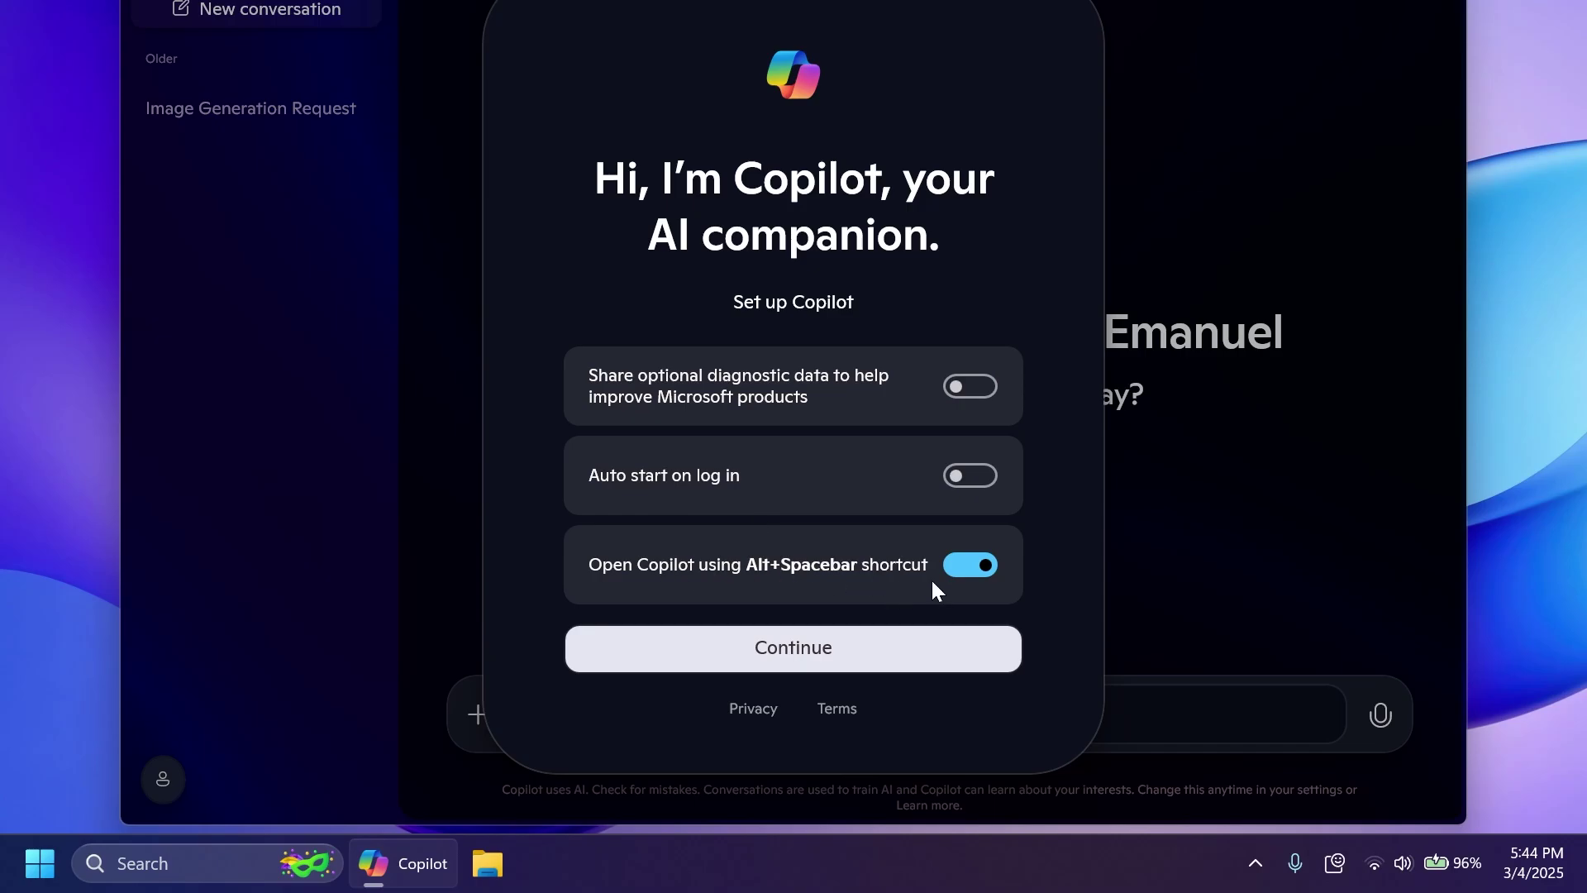
# Finish Copilot setup, set display scale to 125% (Recommended), and maximize Copilot
pyautogui.click(825, 648)
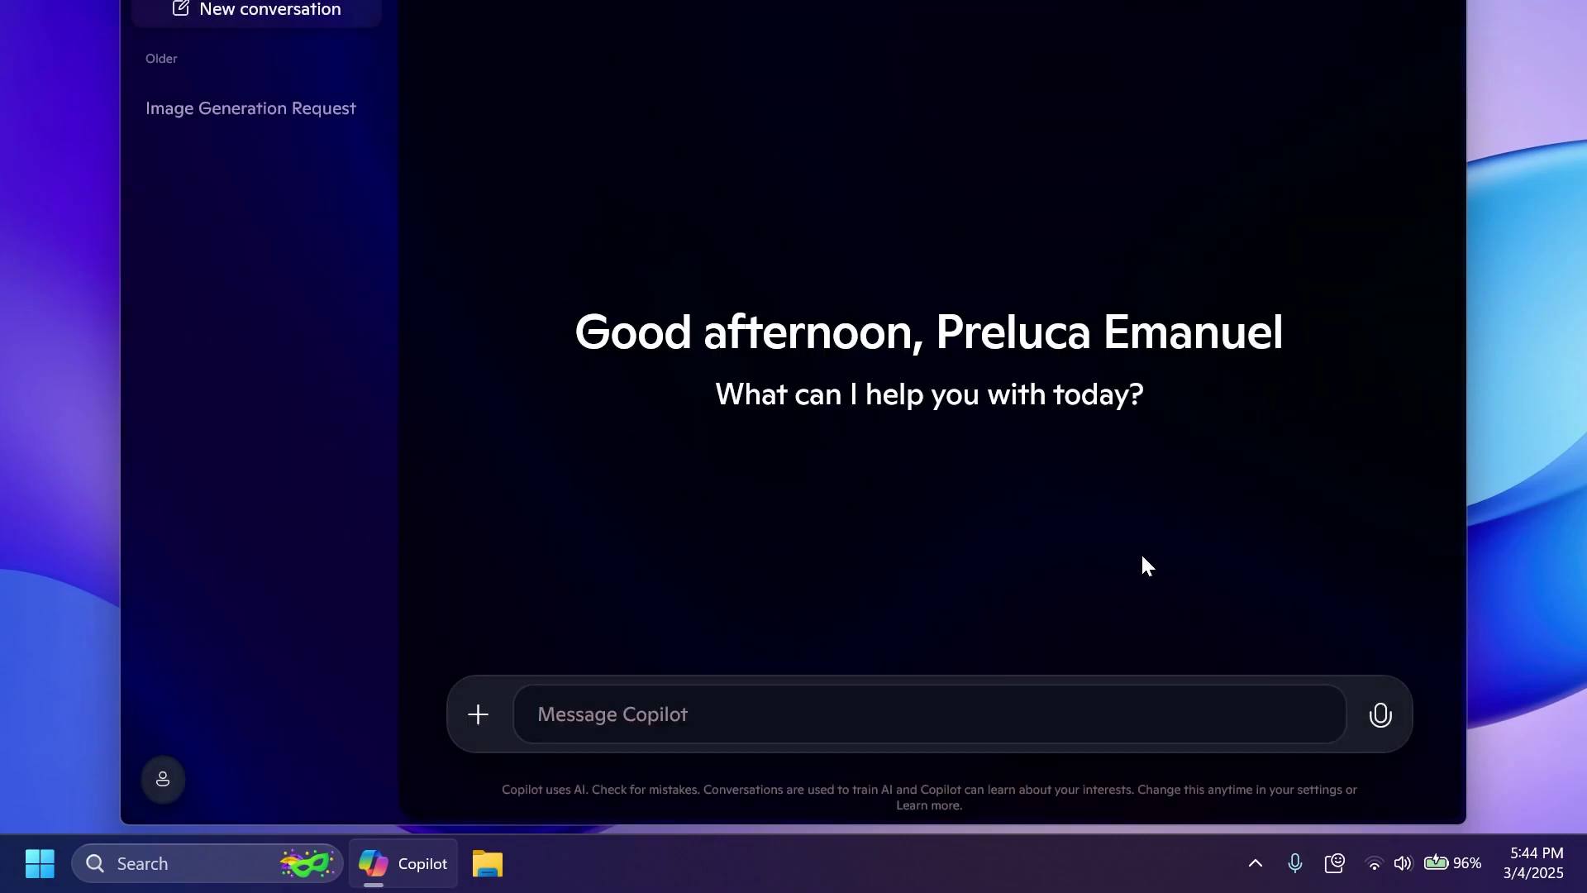
pyautogui.rightClick(1521, 220)
pyautogui.click(1359, 418)
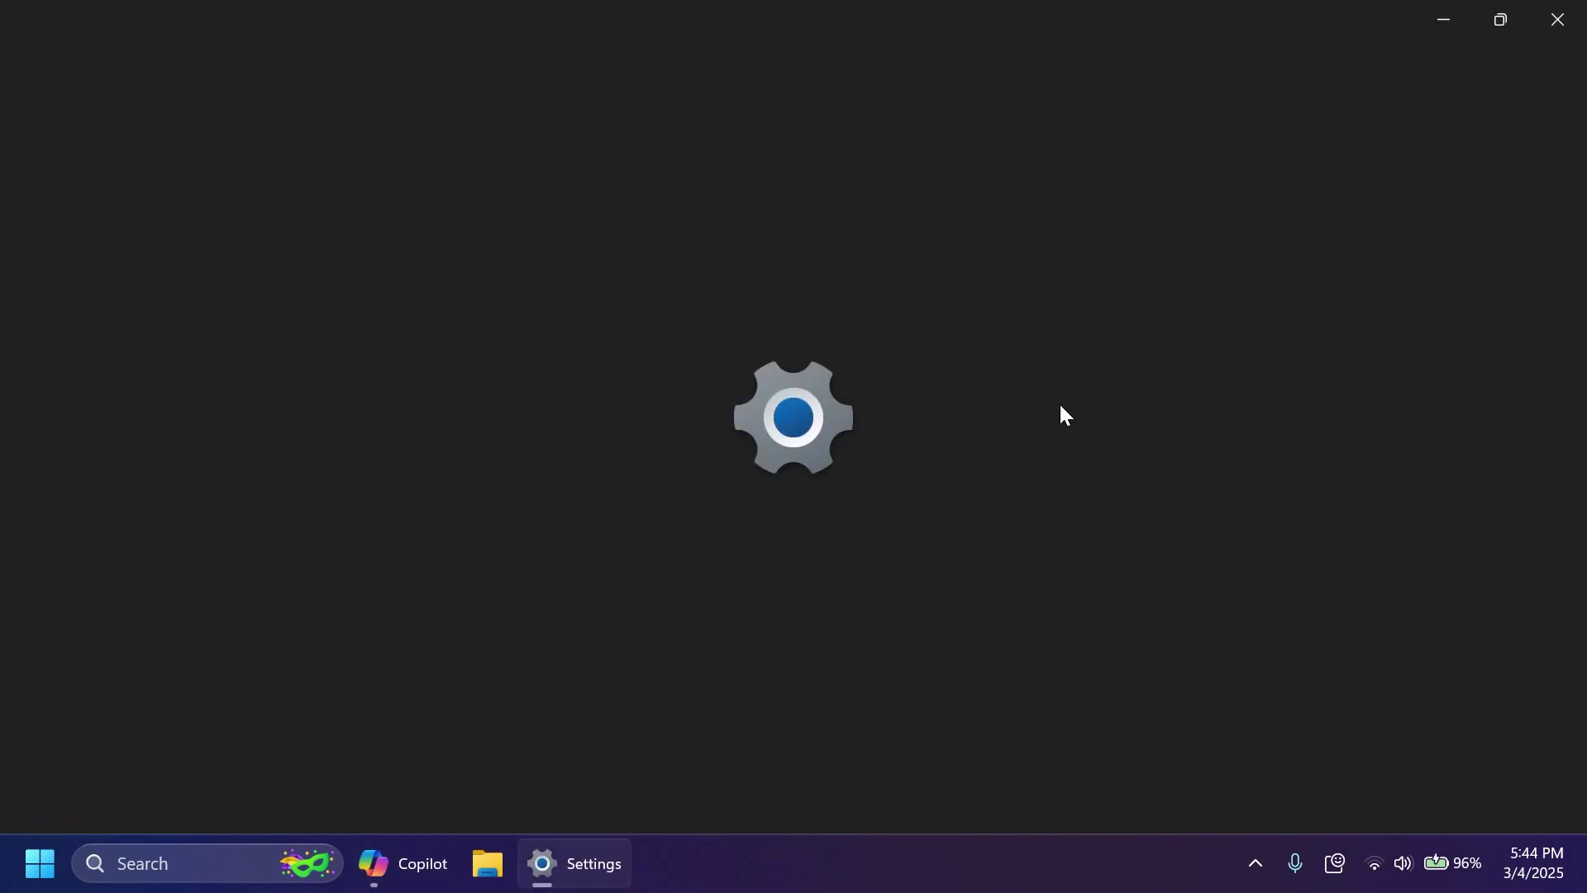
pyautogui.click(1372, 694)
pyautogui.click(1372, 657)
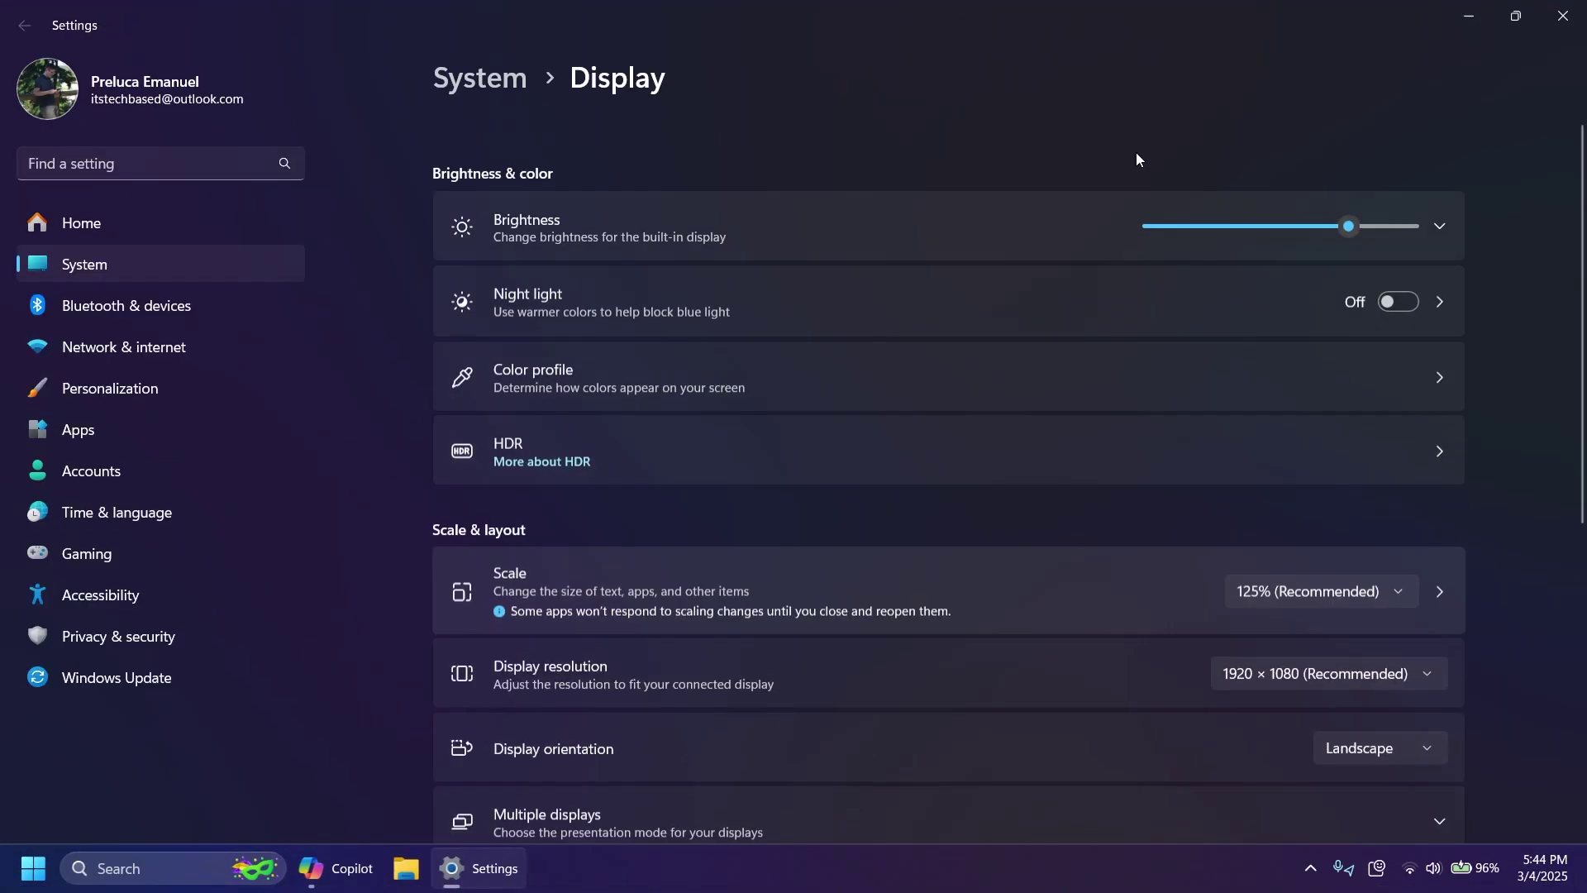
pyautogui.click(1559, 16)
pyautogui.click(1157, 18)
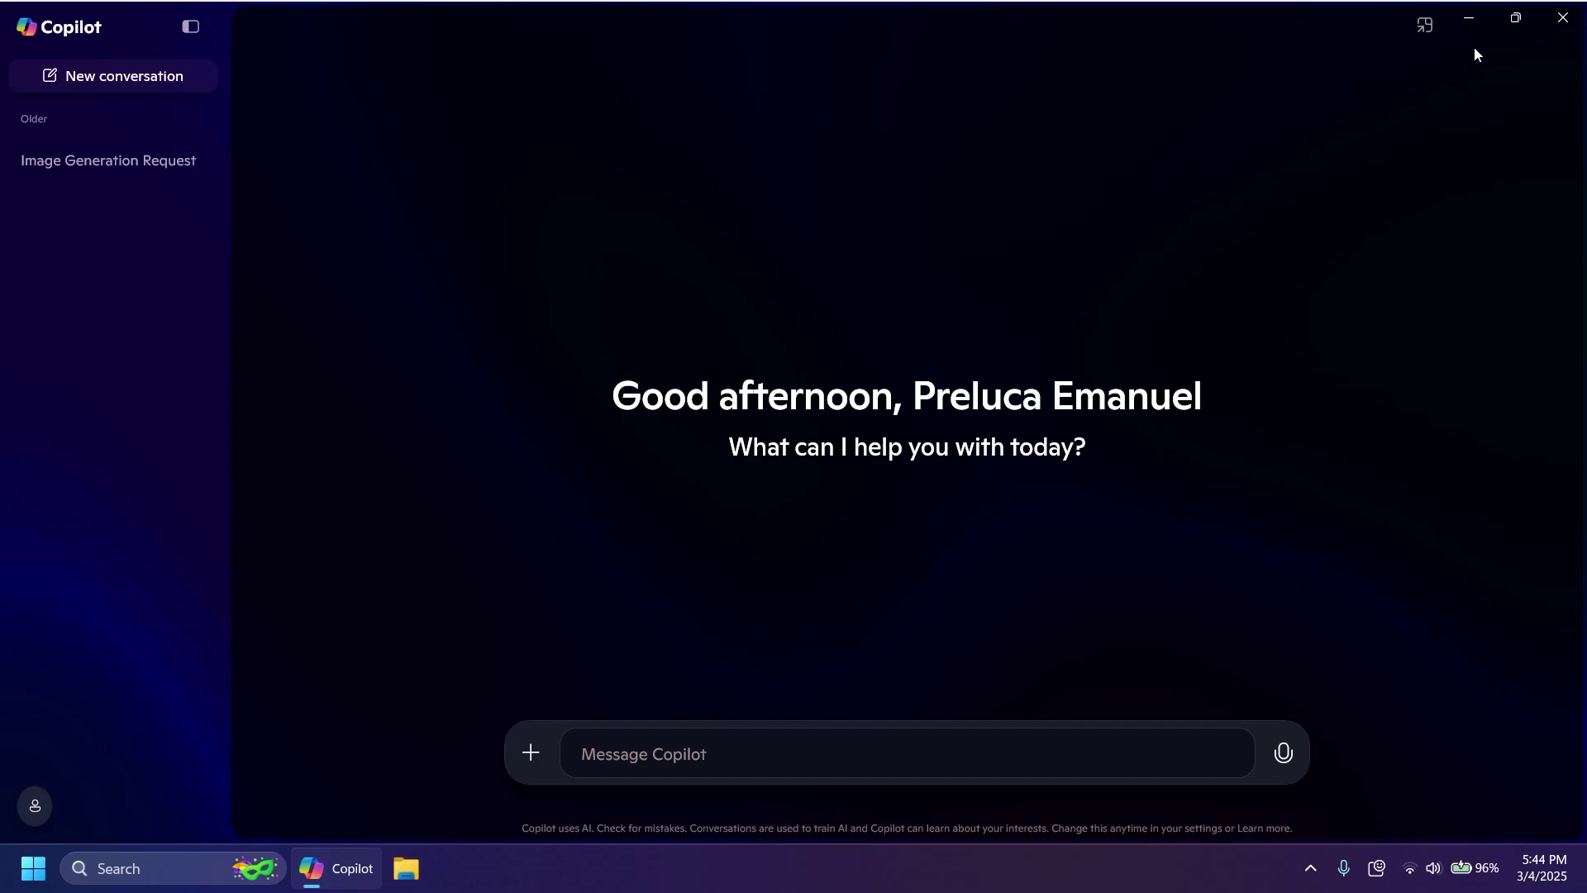
# Restore and centre Copilot, then ask 'what is the tech based youtube channel'
pyautogui.click(1515, 17)
pyautogui.moveTo(955, 29); pyautogui.dragTo(996, 57)
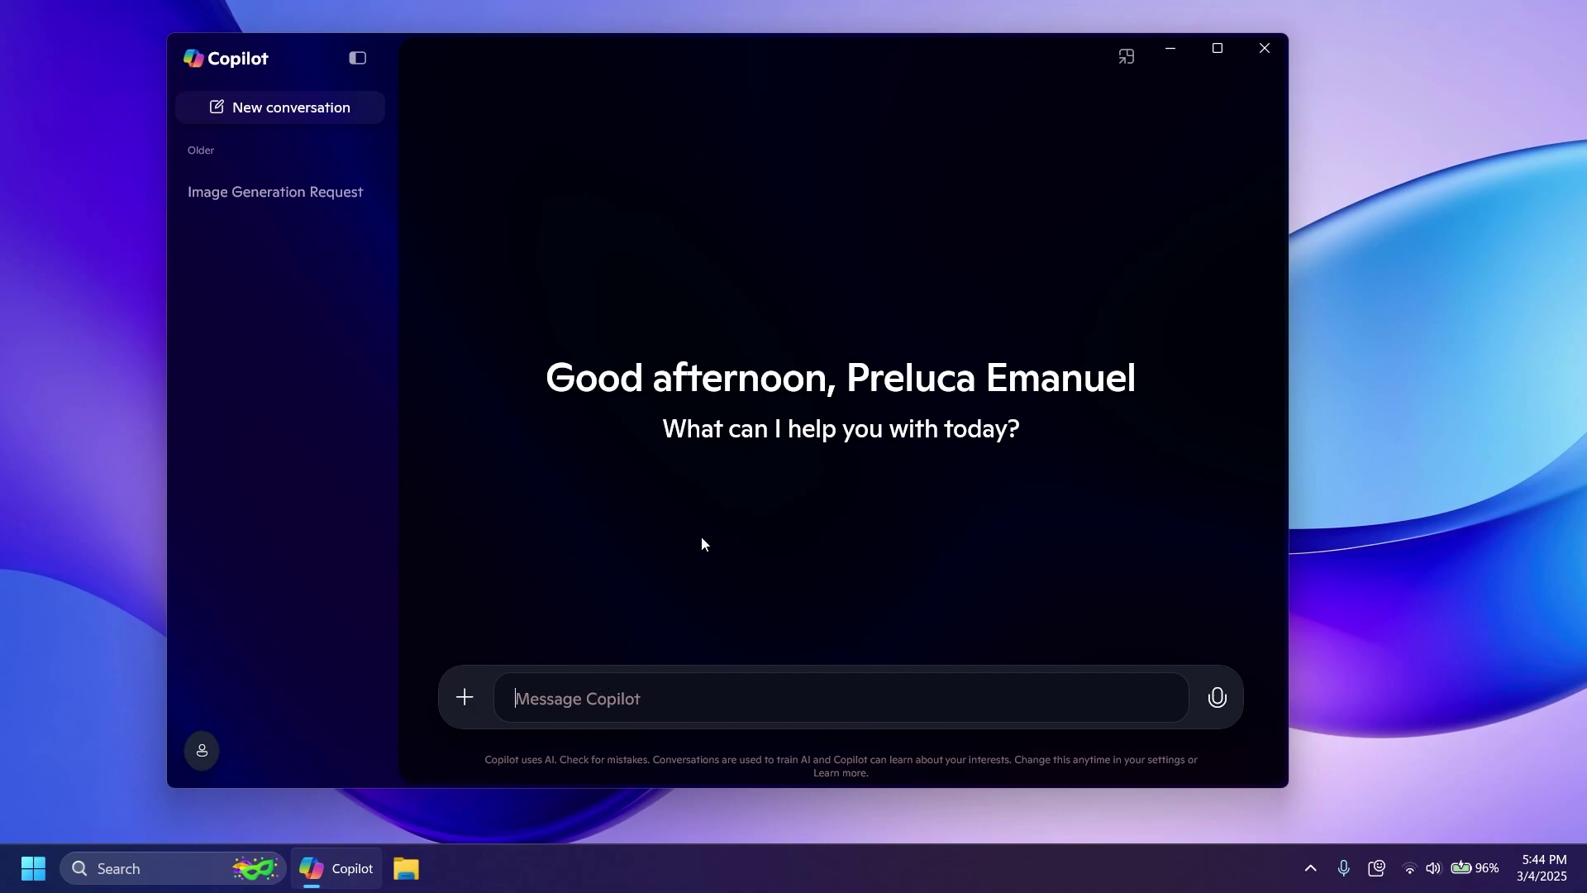
pyautogui.write('what is')
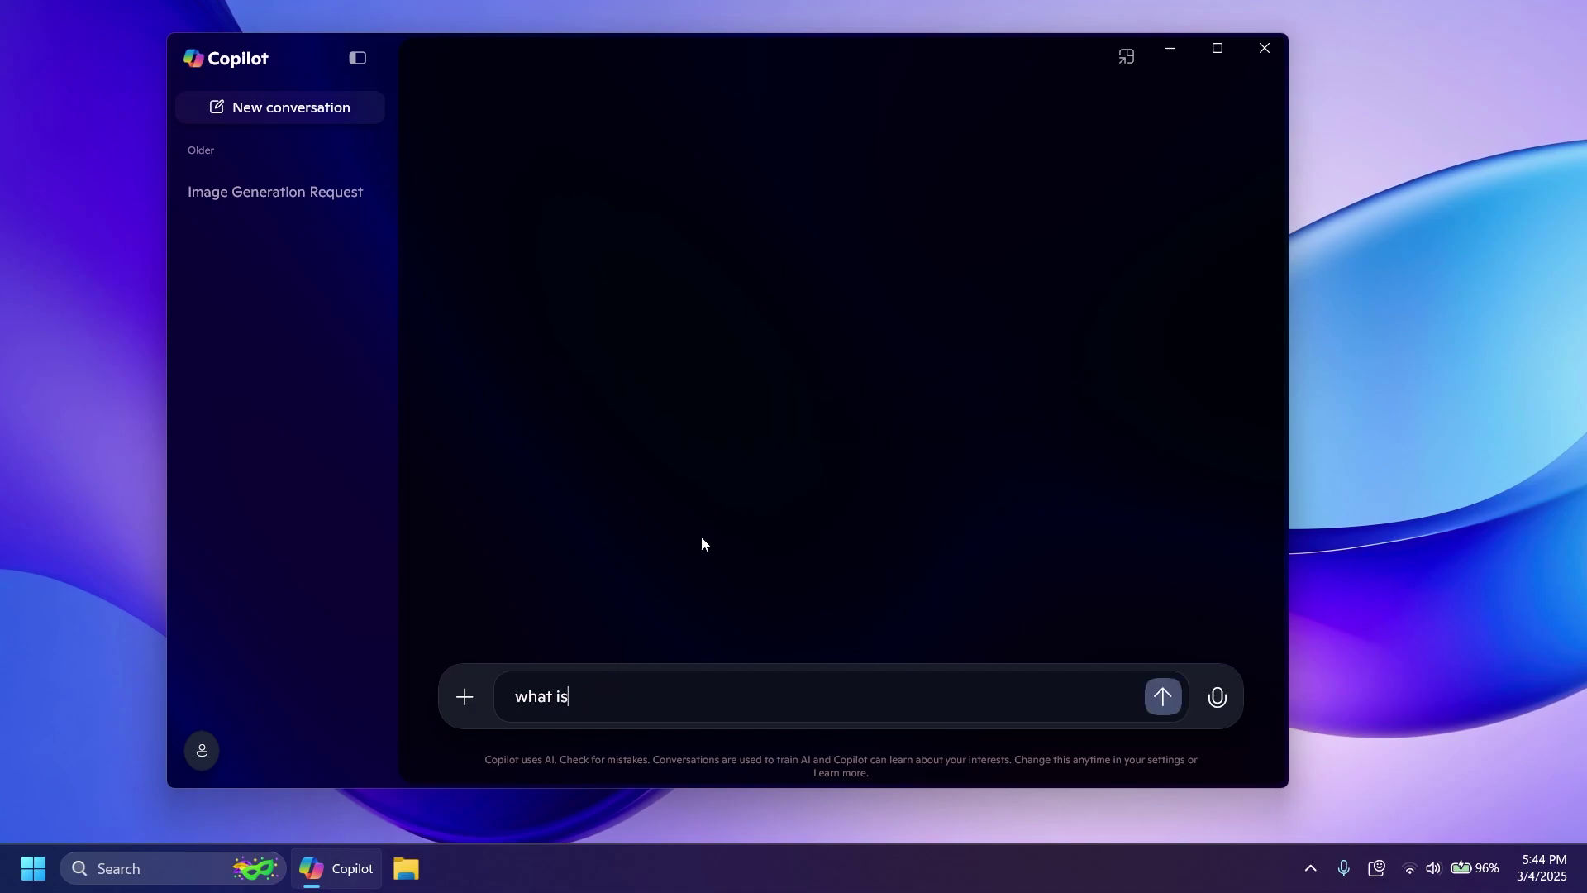
pyautogui.write(' the tech based youtu')
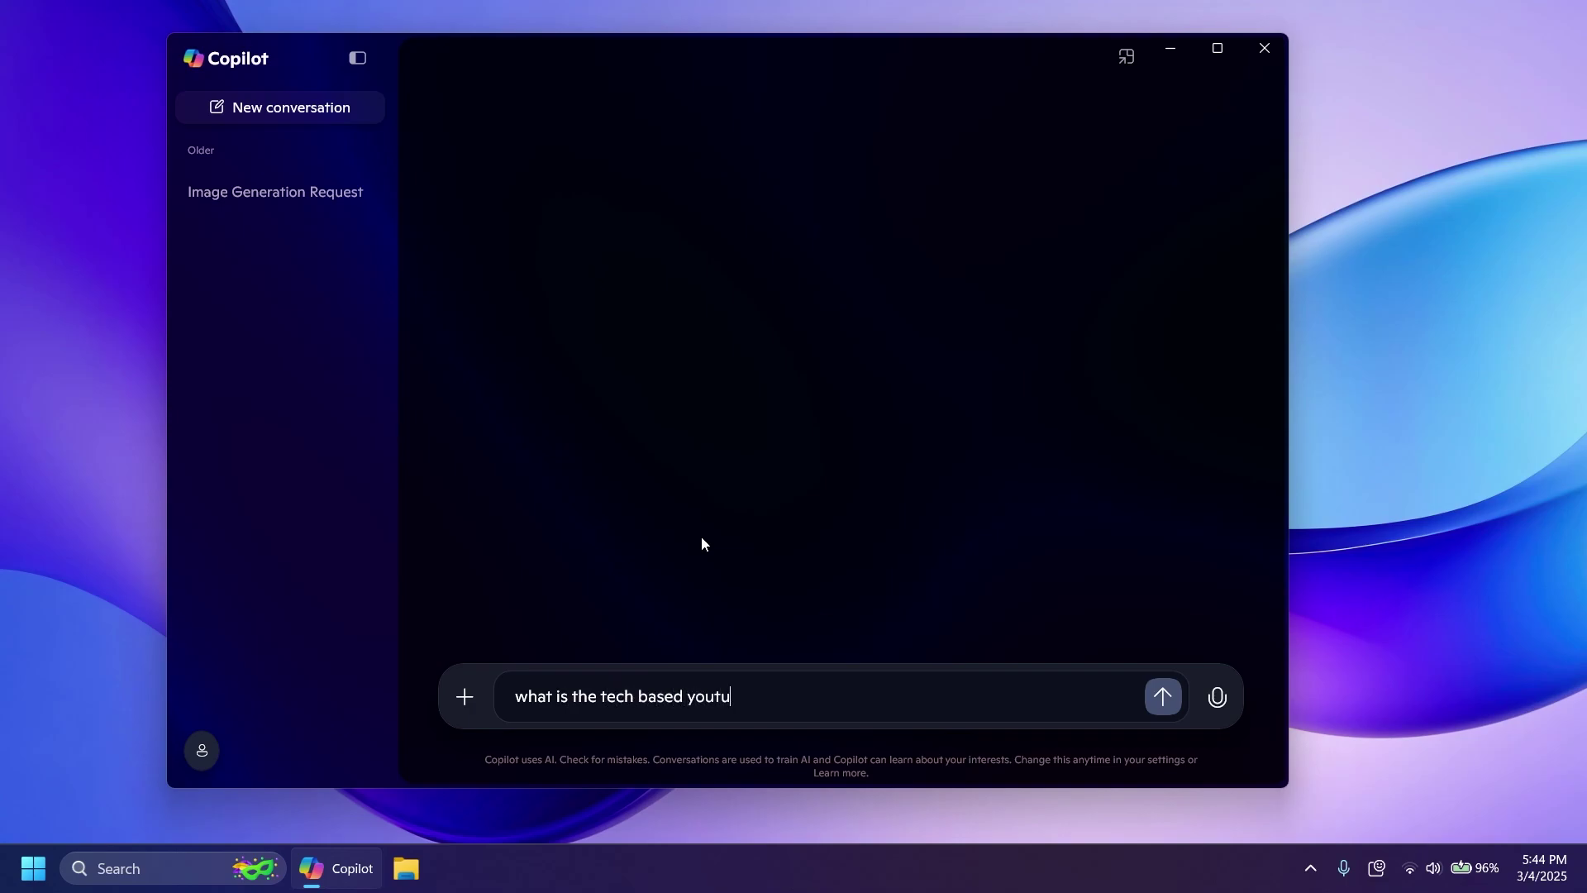
pyautogui.write('be channel')
pyautogui.press('Return')
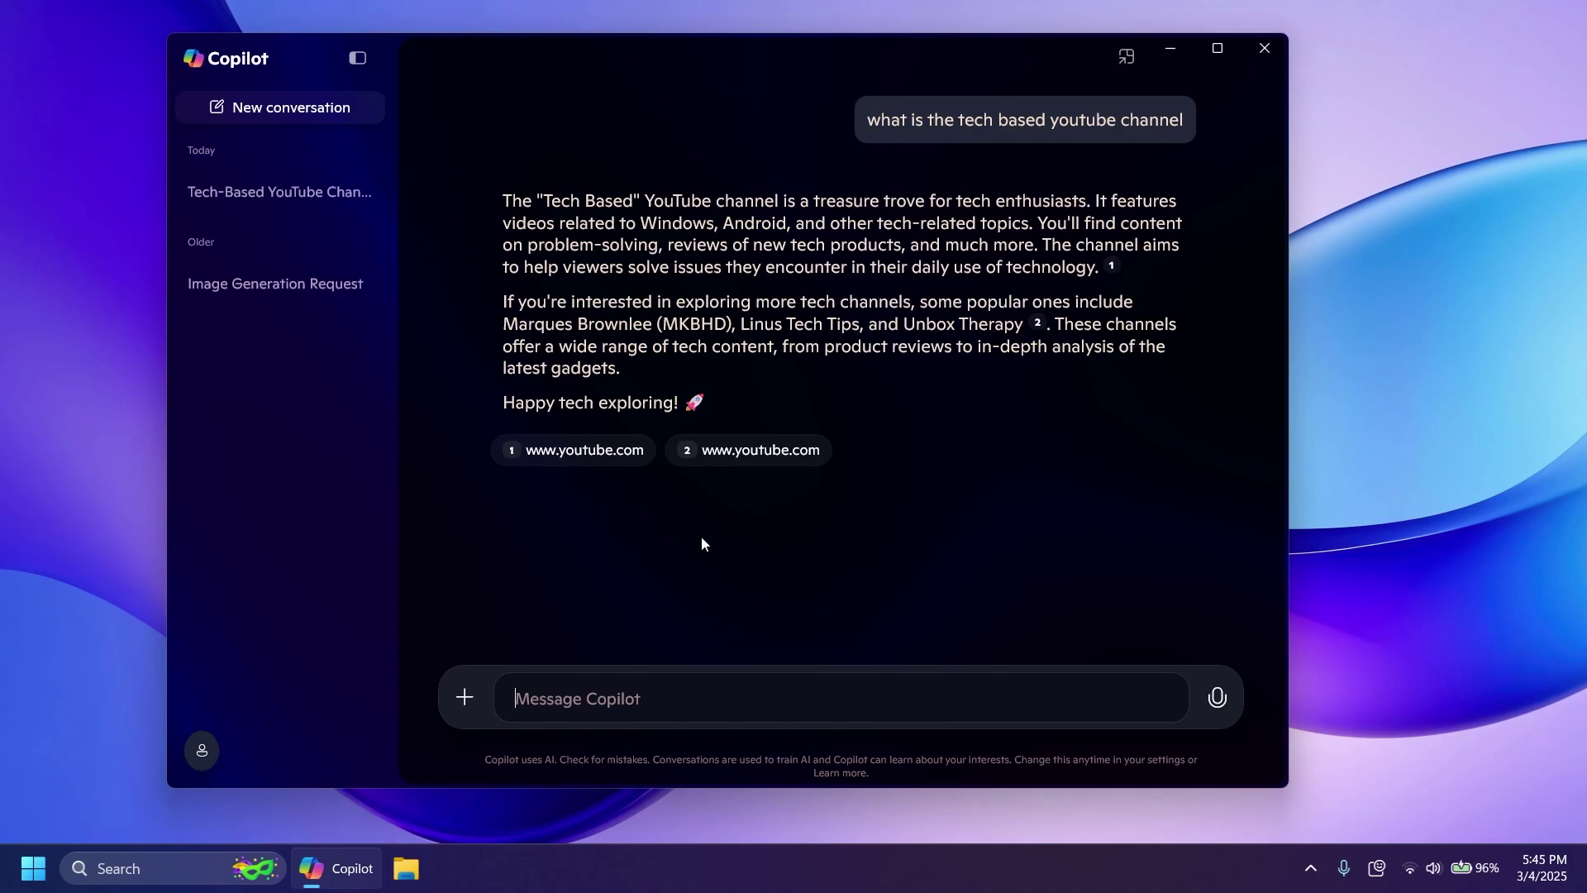
# Send 'open notepad' to Copilot and toggle the conversation sidebar
pyautogui.write('open notepad')
pyautogui.press('Return')
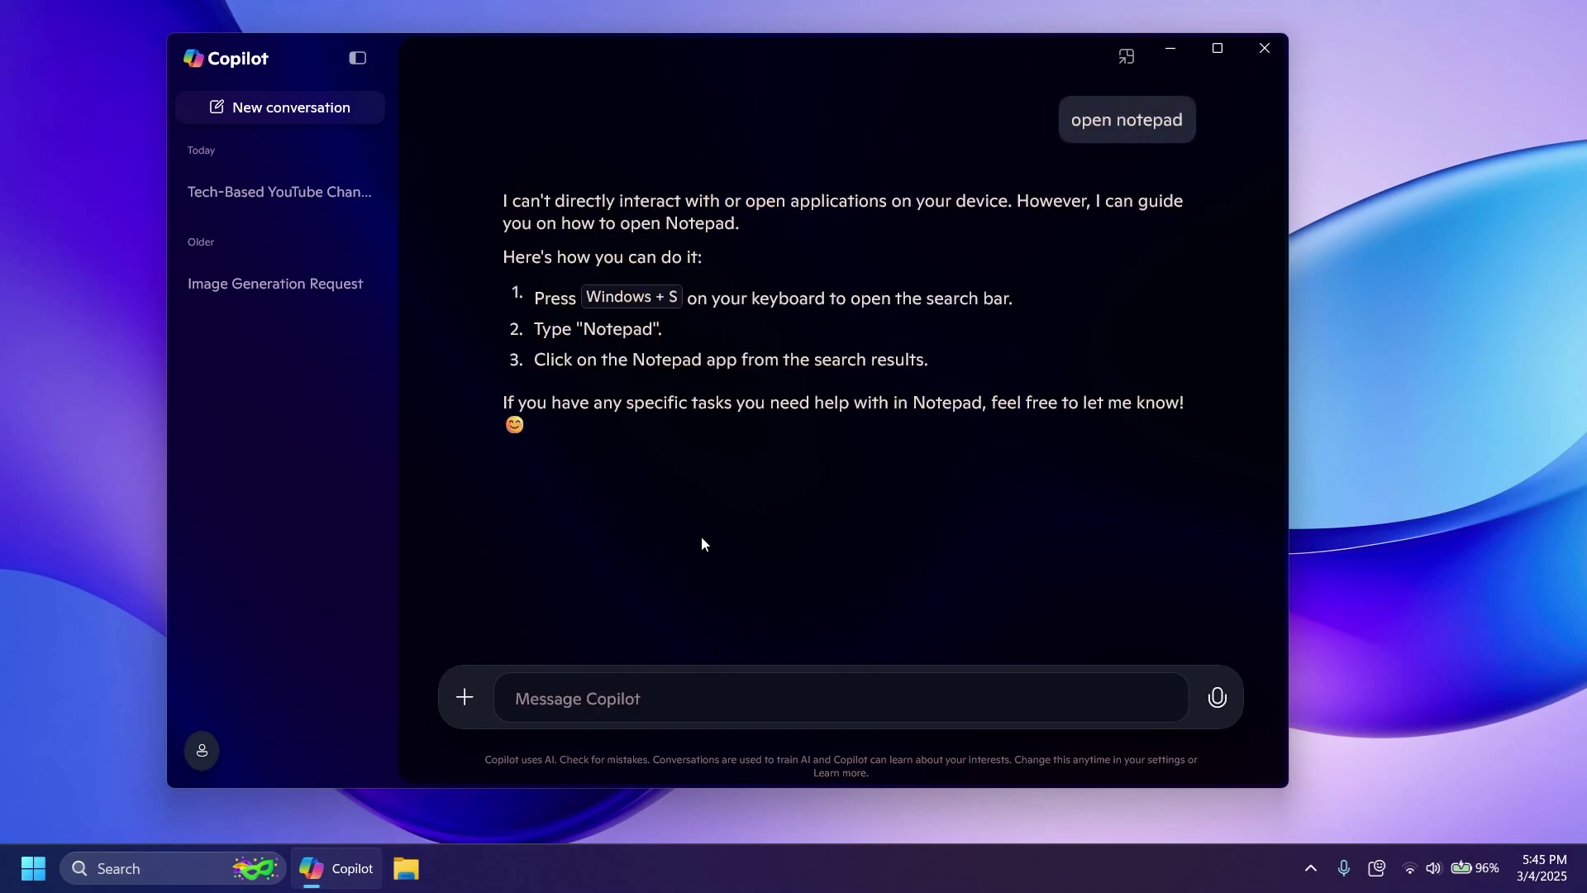
pyautogui.click(354, 58)
pyautogui.click(281, 60)
# Open Task Manager, expand Microsoft Copilot to see its processes, then close it
pyautogui.rightClick(692, 858)
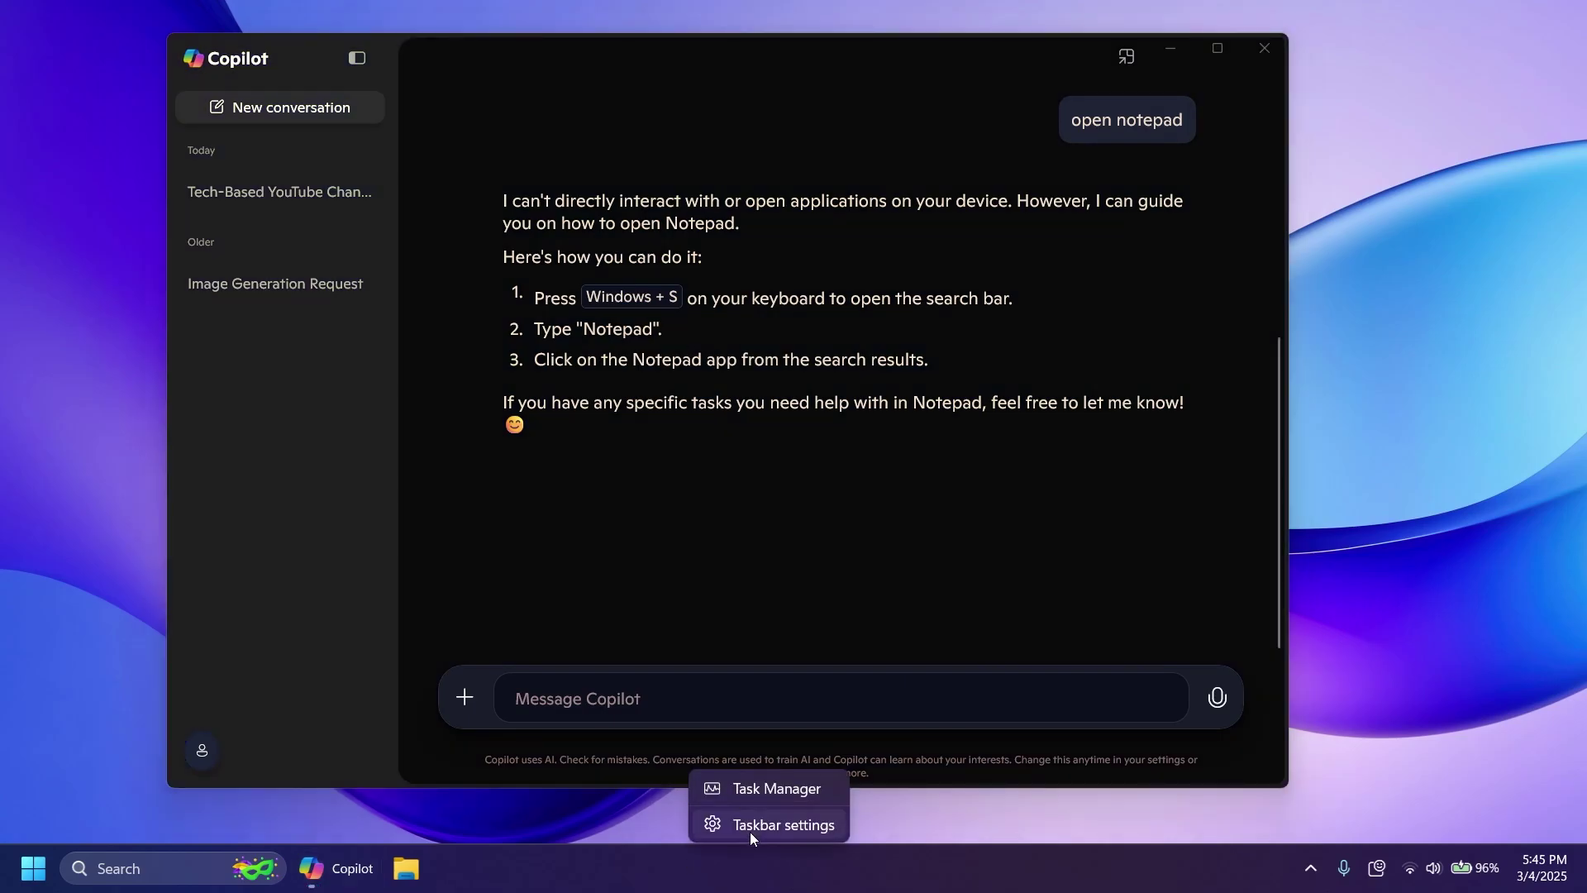
pyautogui.click(751, 792)
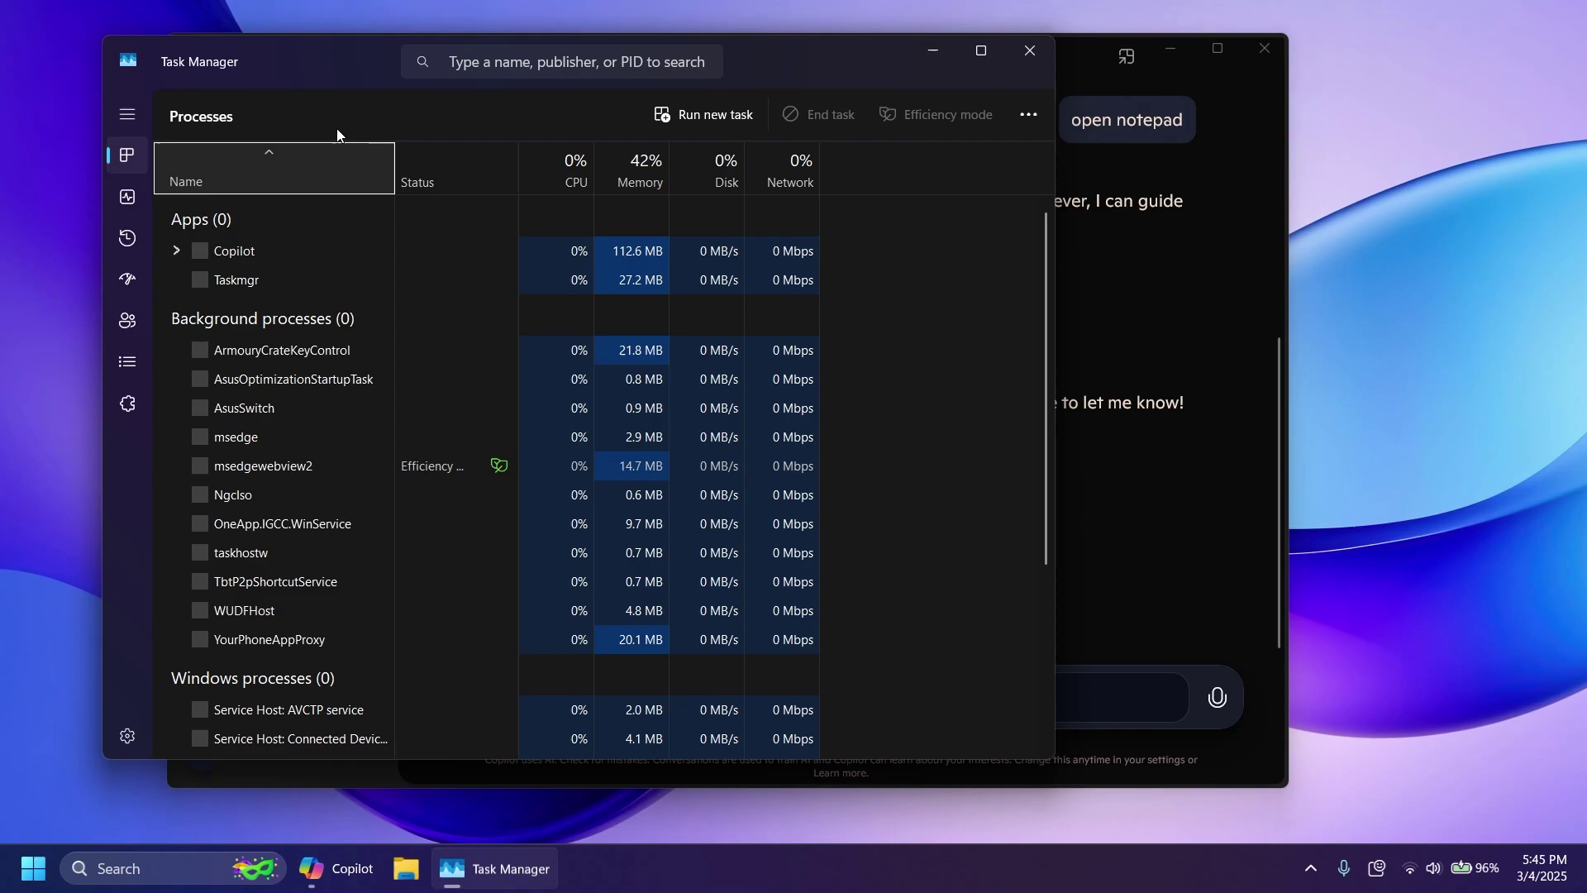
pyautogui.click(177, 251)
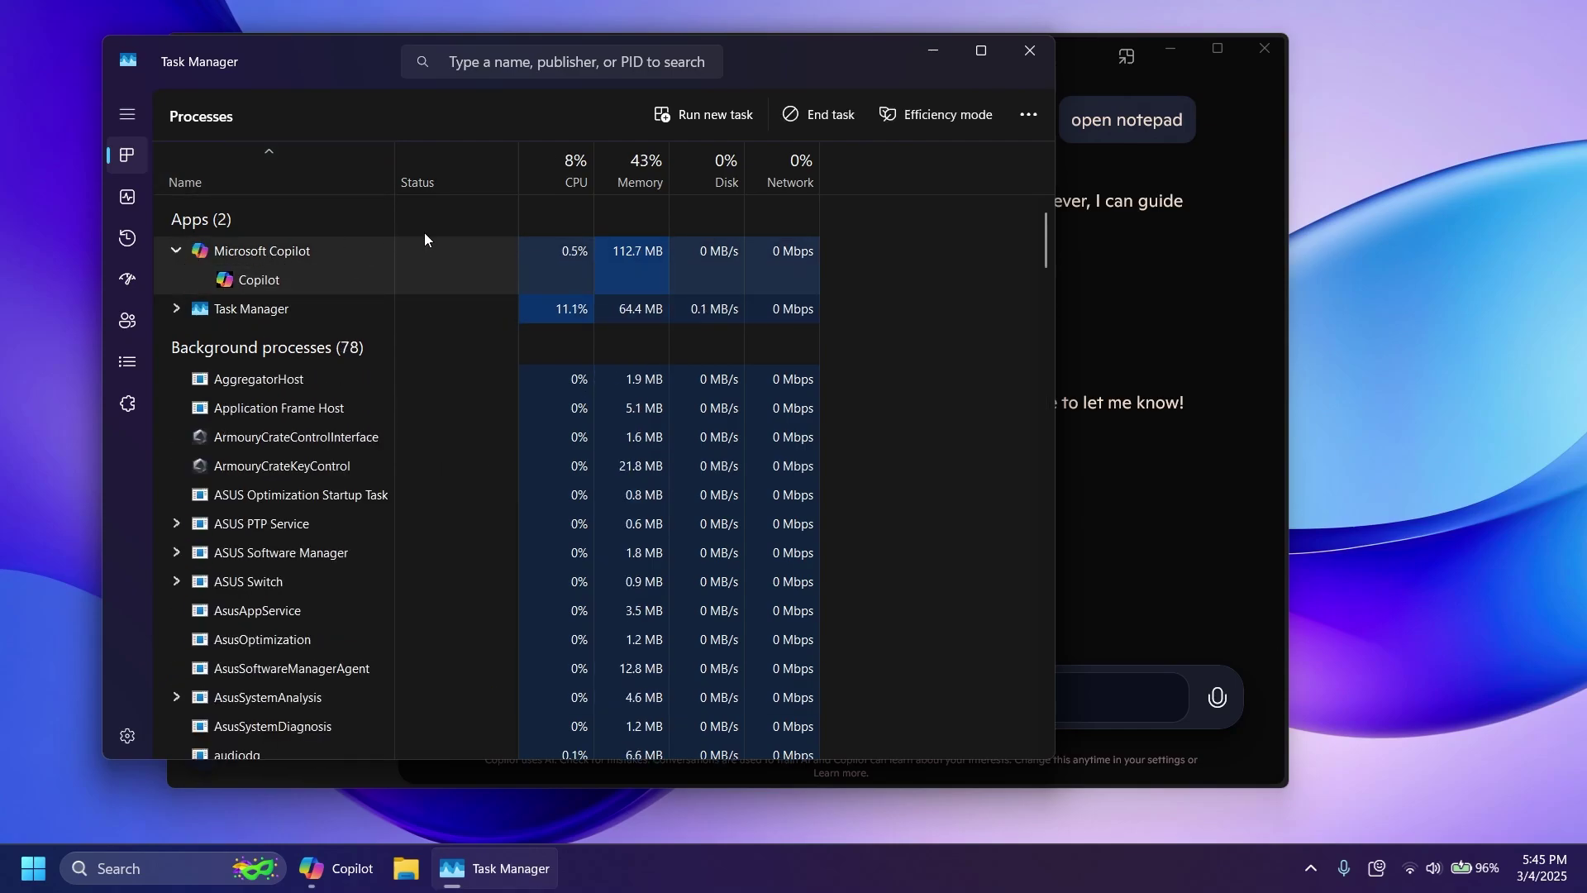
pyautogui.click(1018, 60)
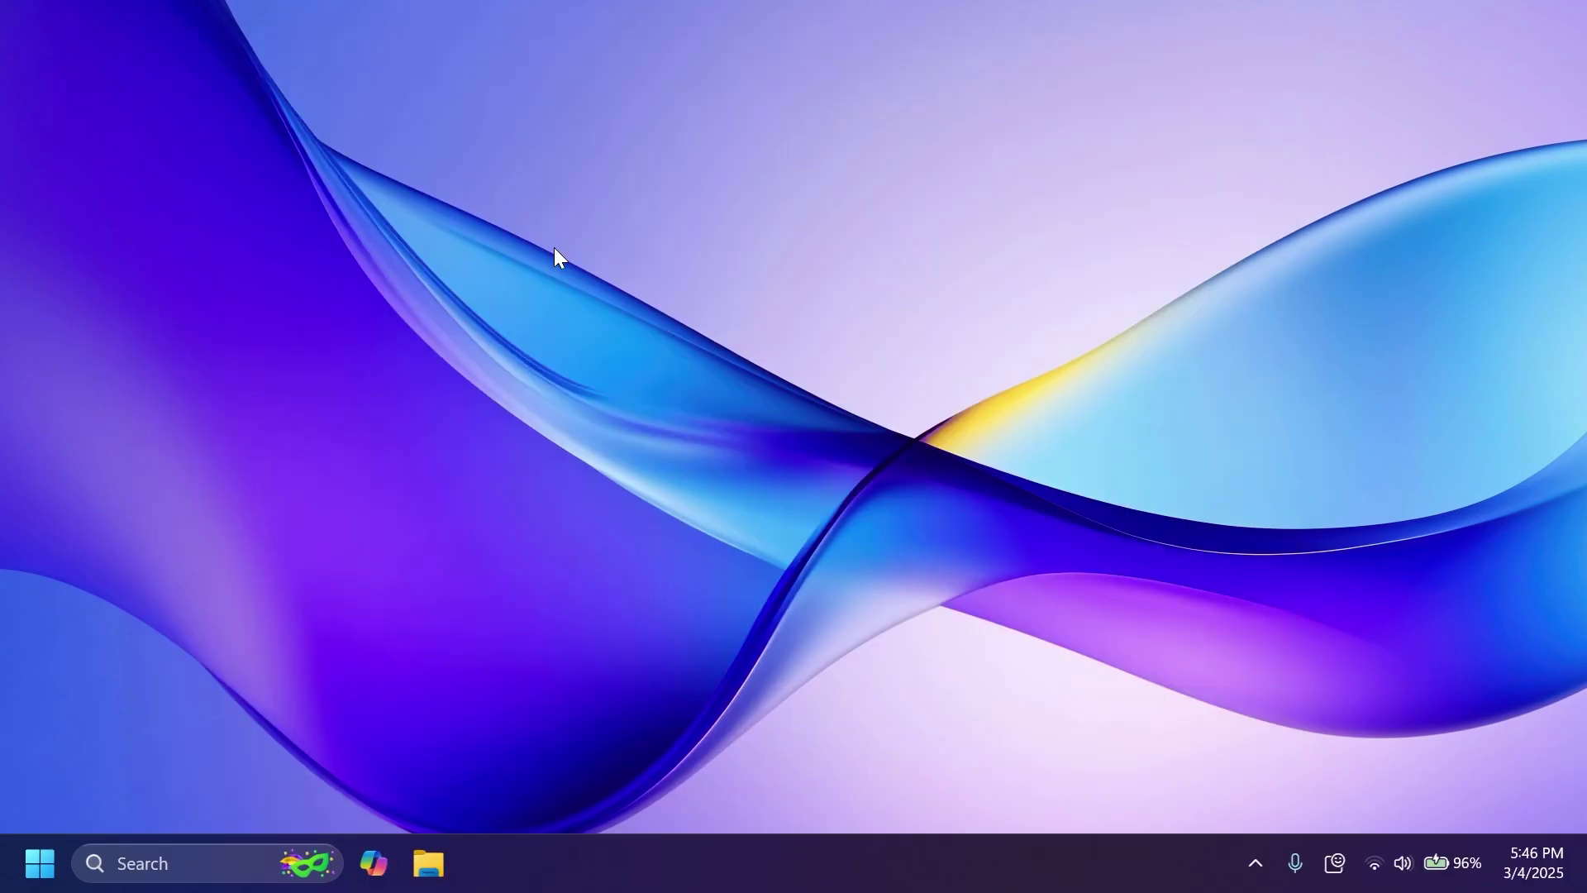
pyautogui.click(430, 862)
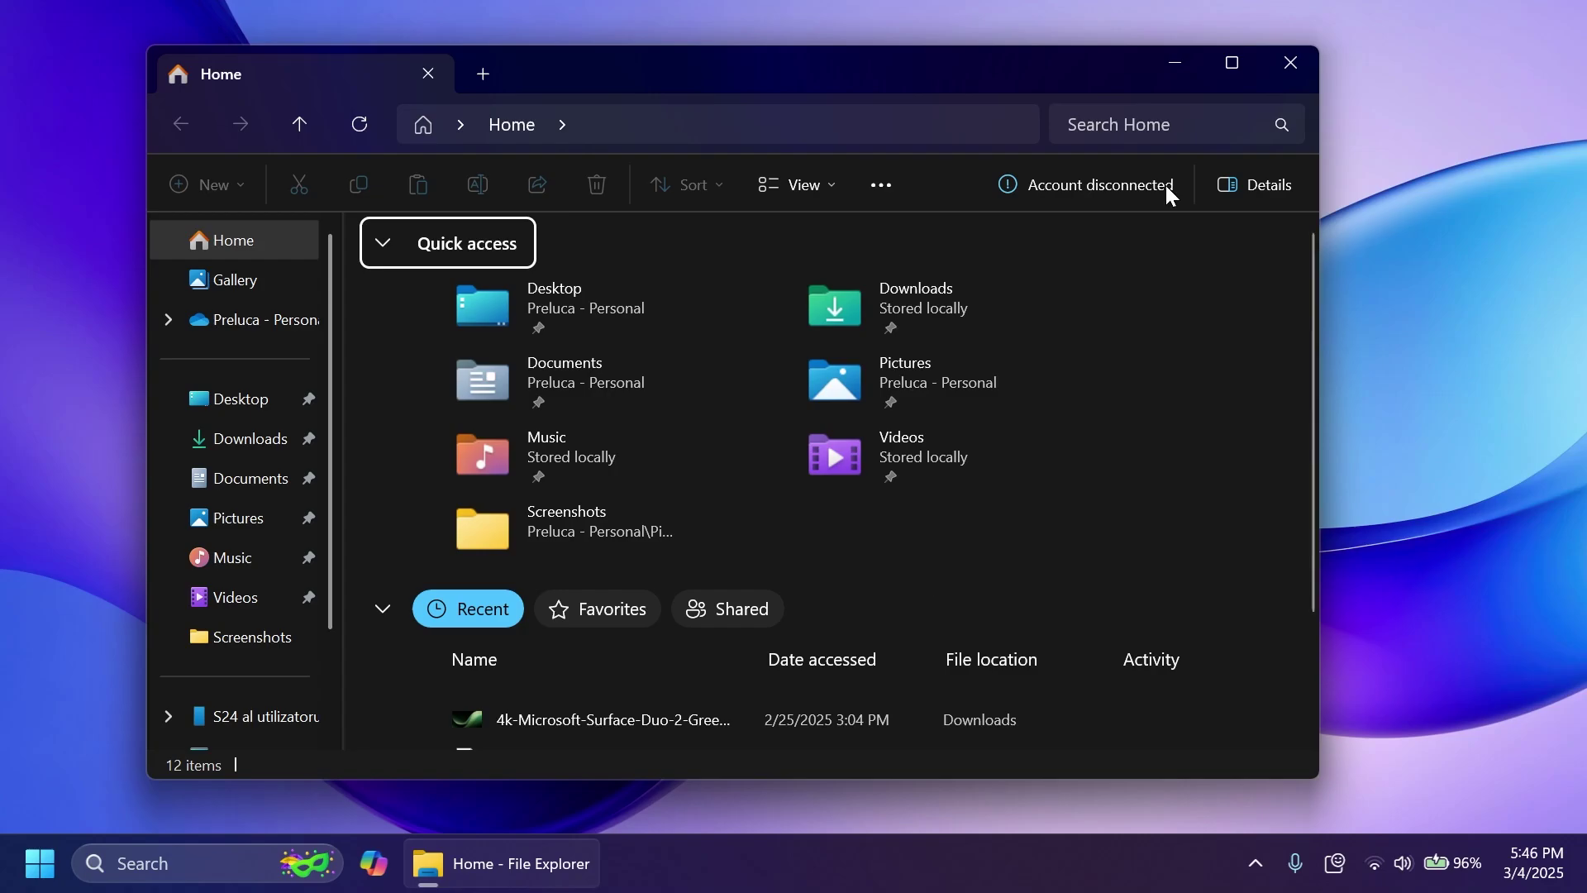
pyautogui.hotkey('alt', 'F4')
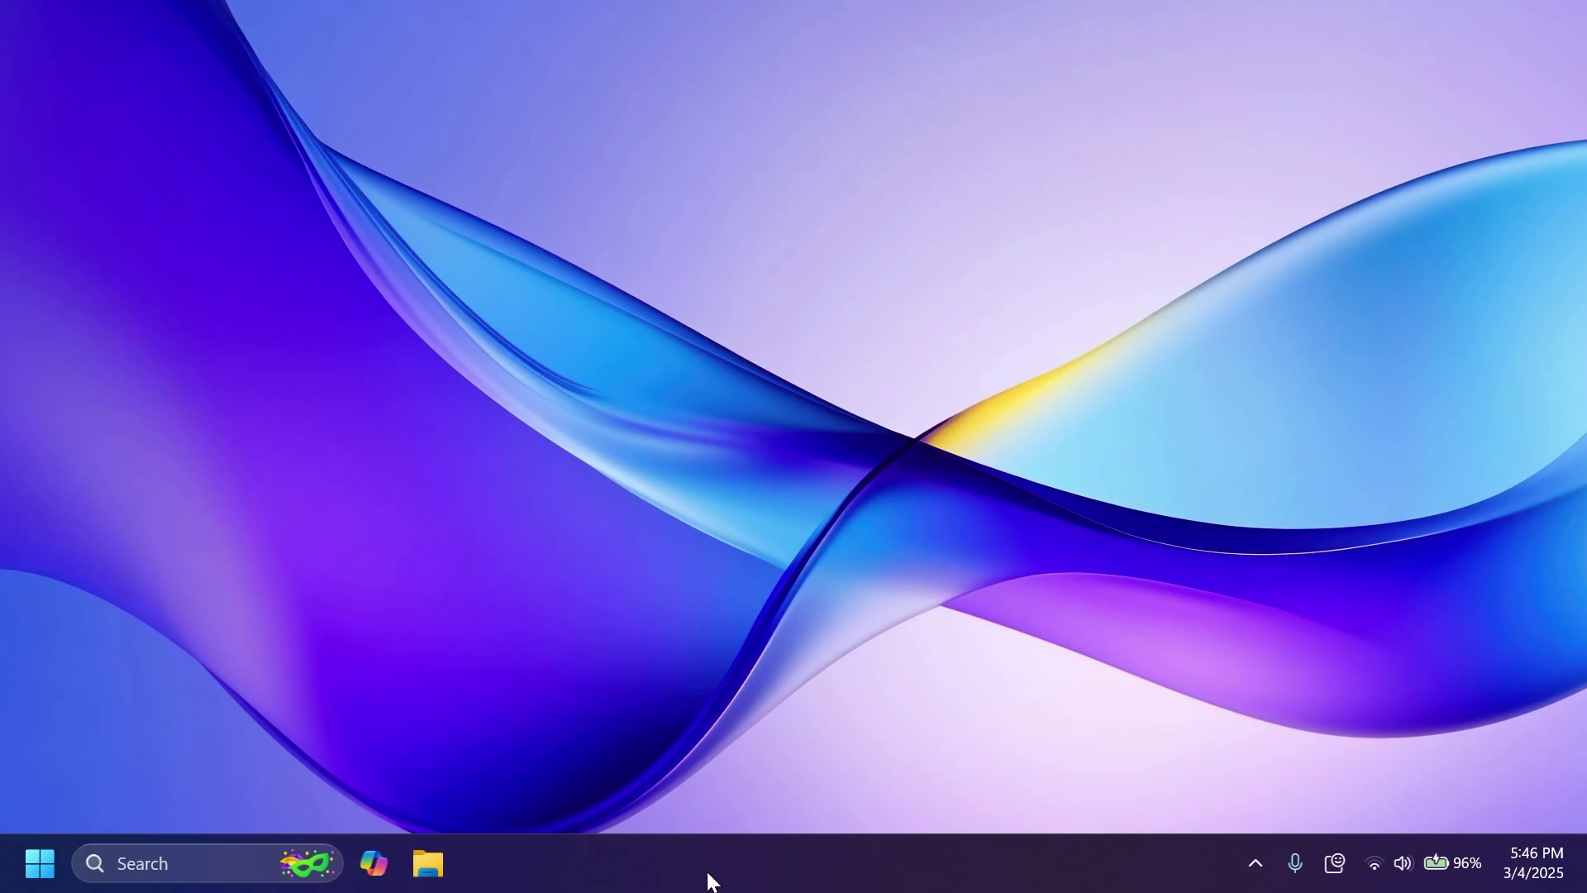
pyautogui.press('super')
pyautogui.write('rem')
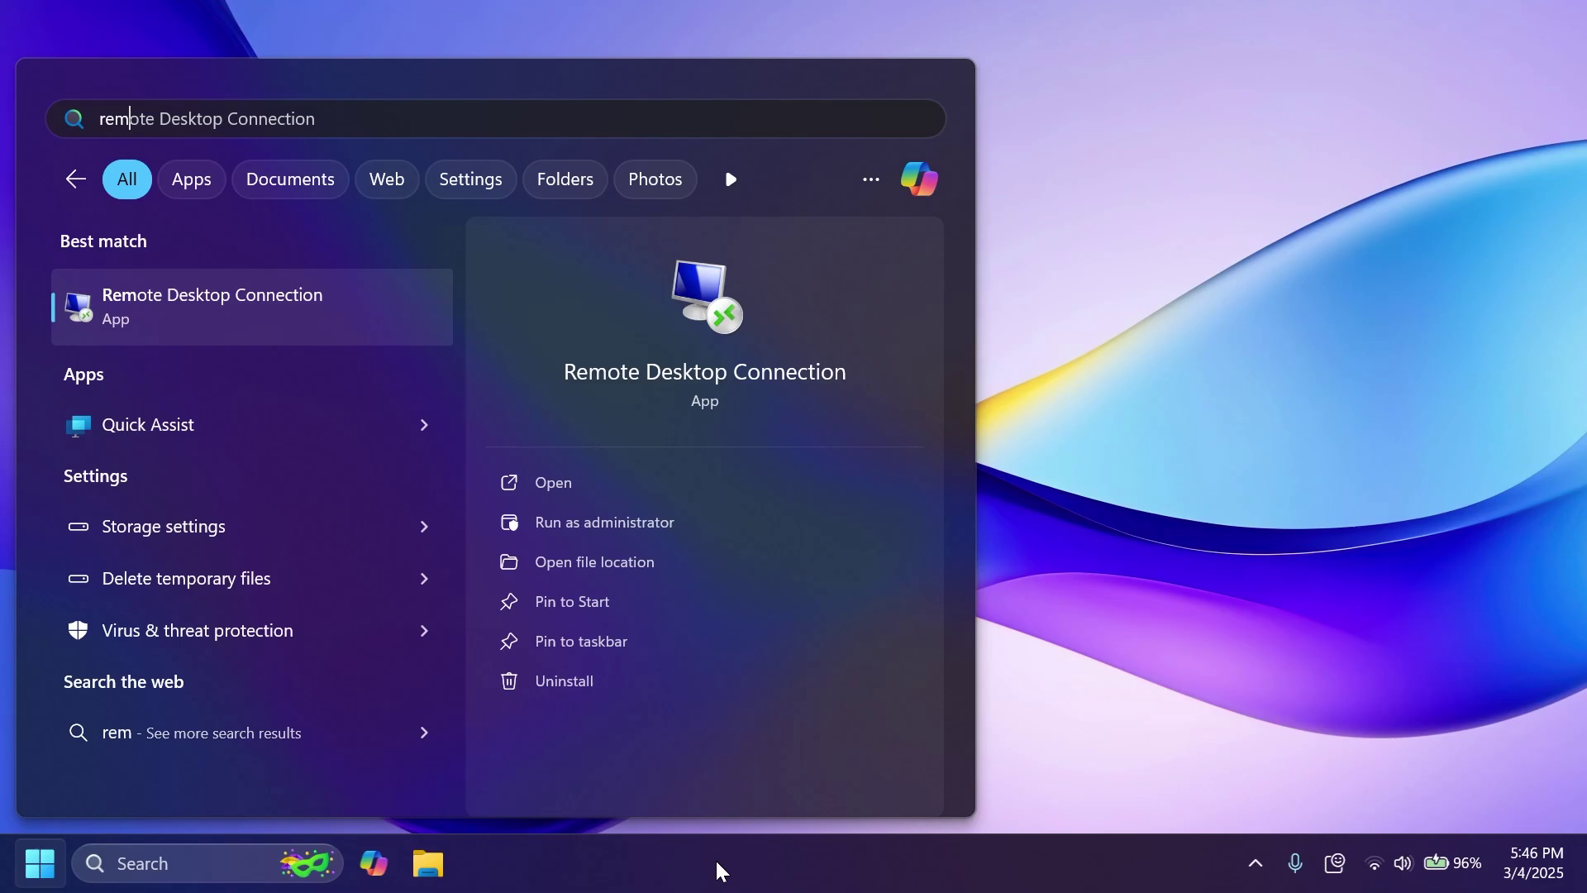
pyautogui.press('super+i')
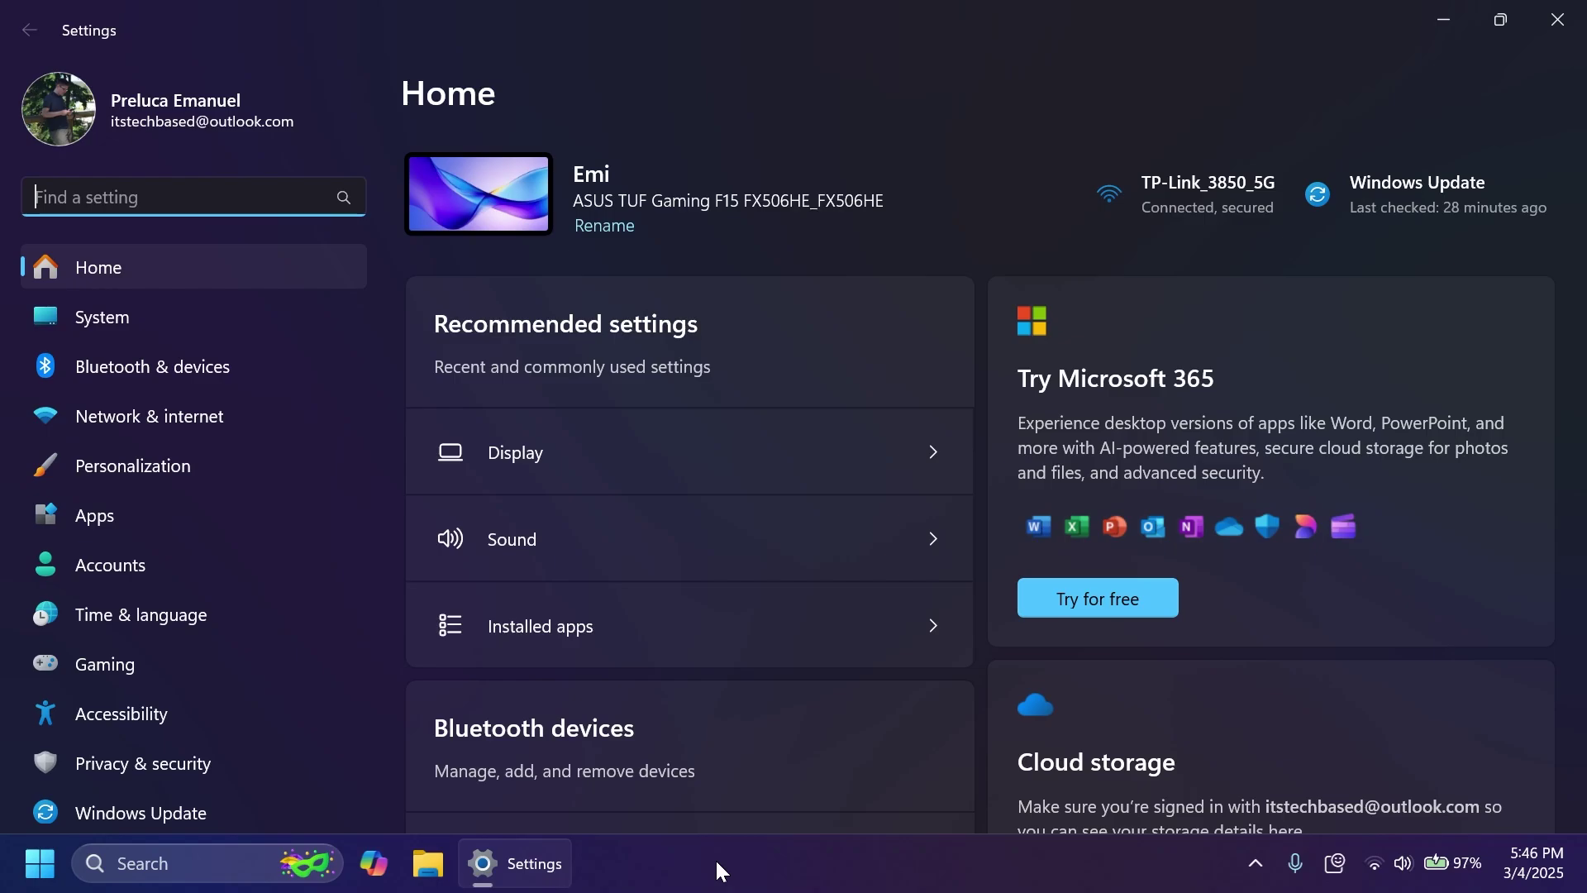
pyautogui.click(1558, 19)
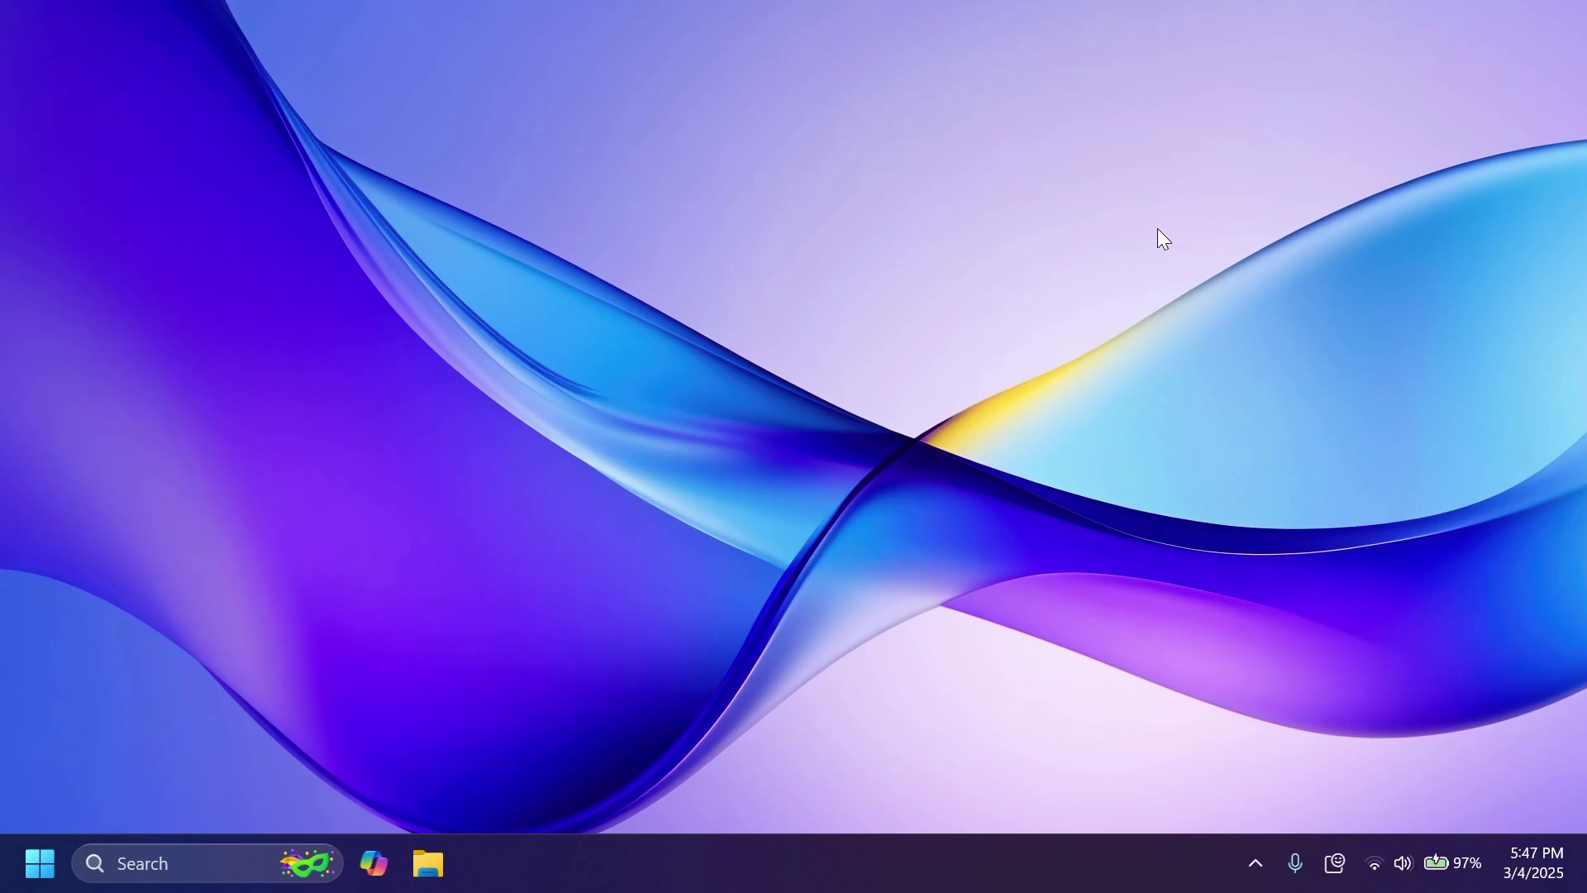
pyautogui.rightClick(856, 866)
pyautogui.click(916, 763)
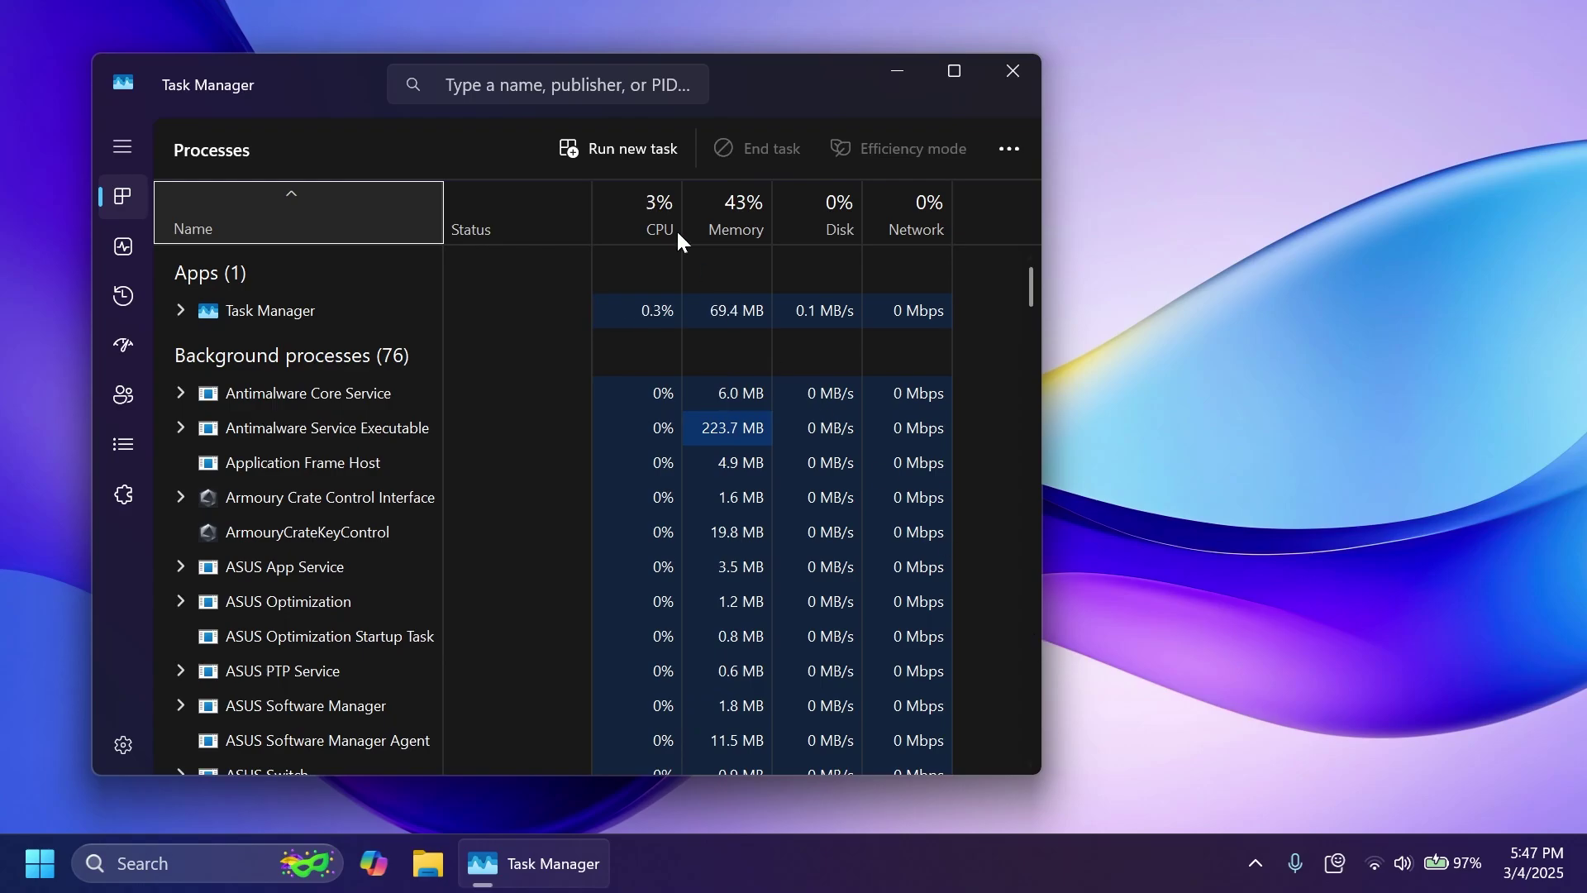
pyautogui.click(135, 253)
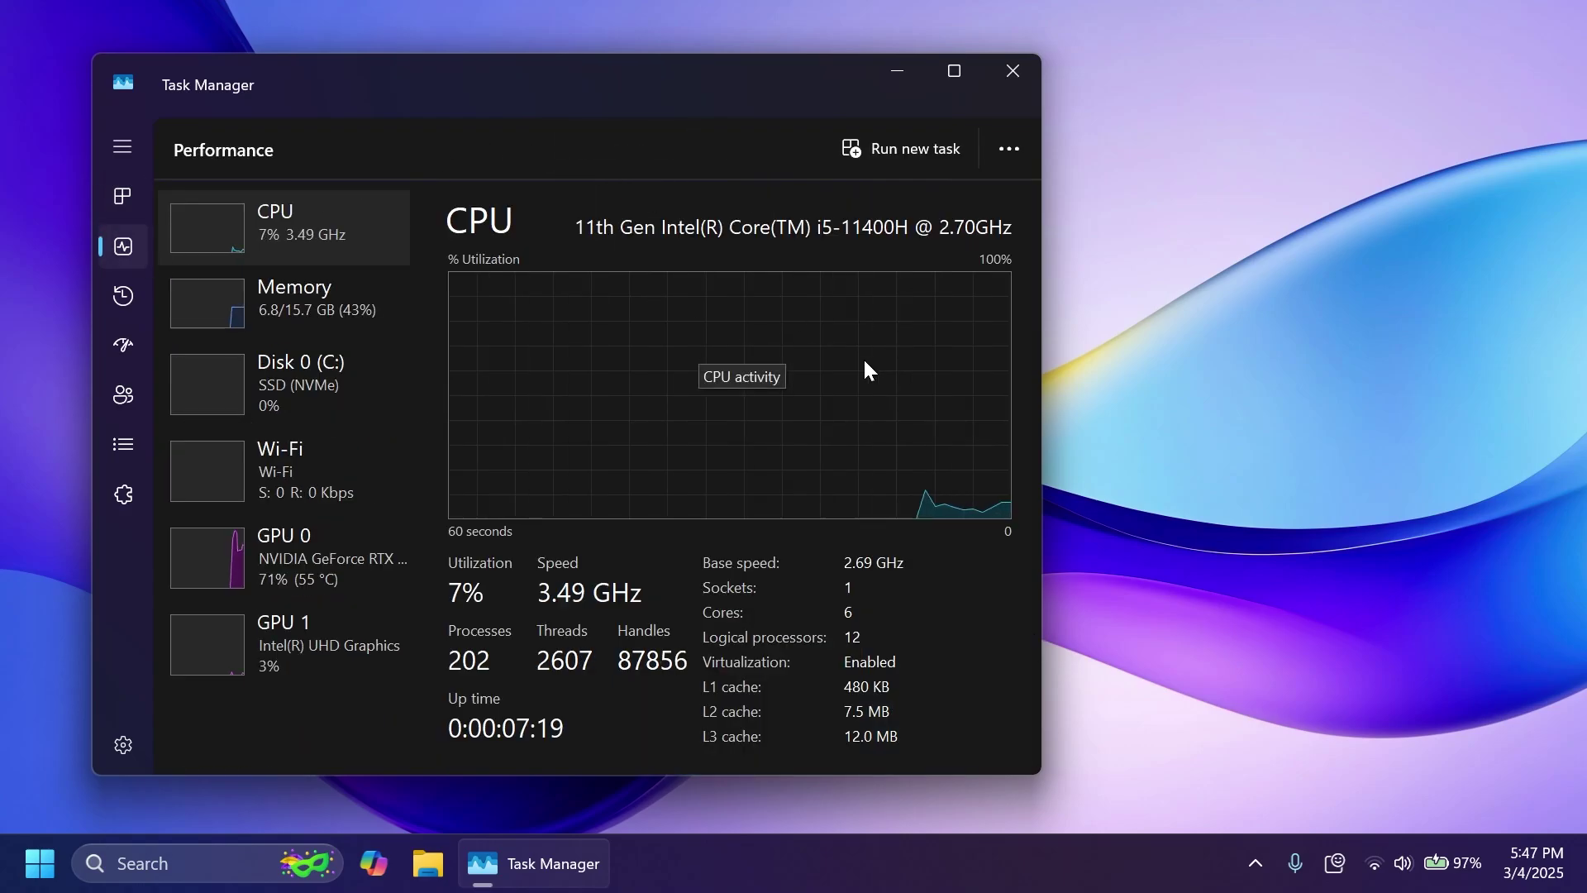
pyautogui.click(1010, 72)
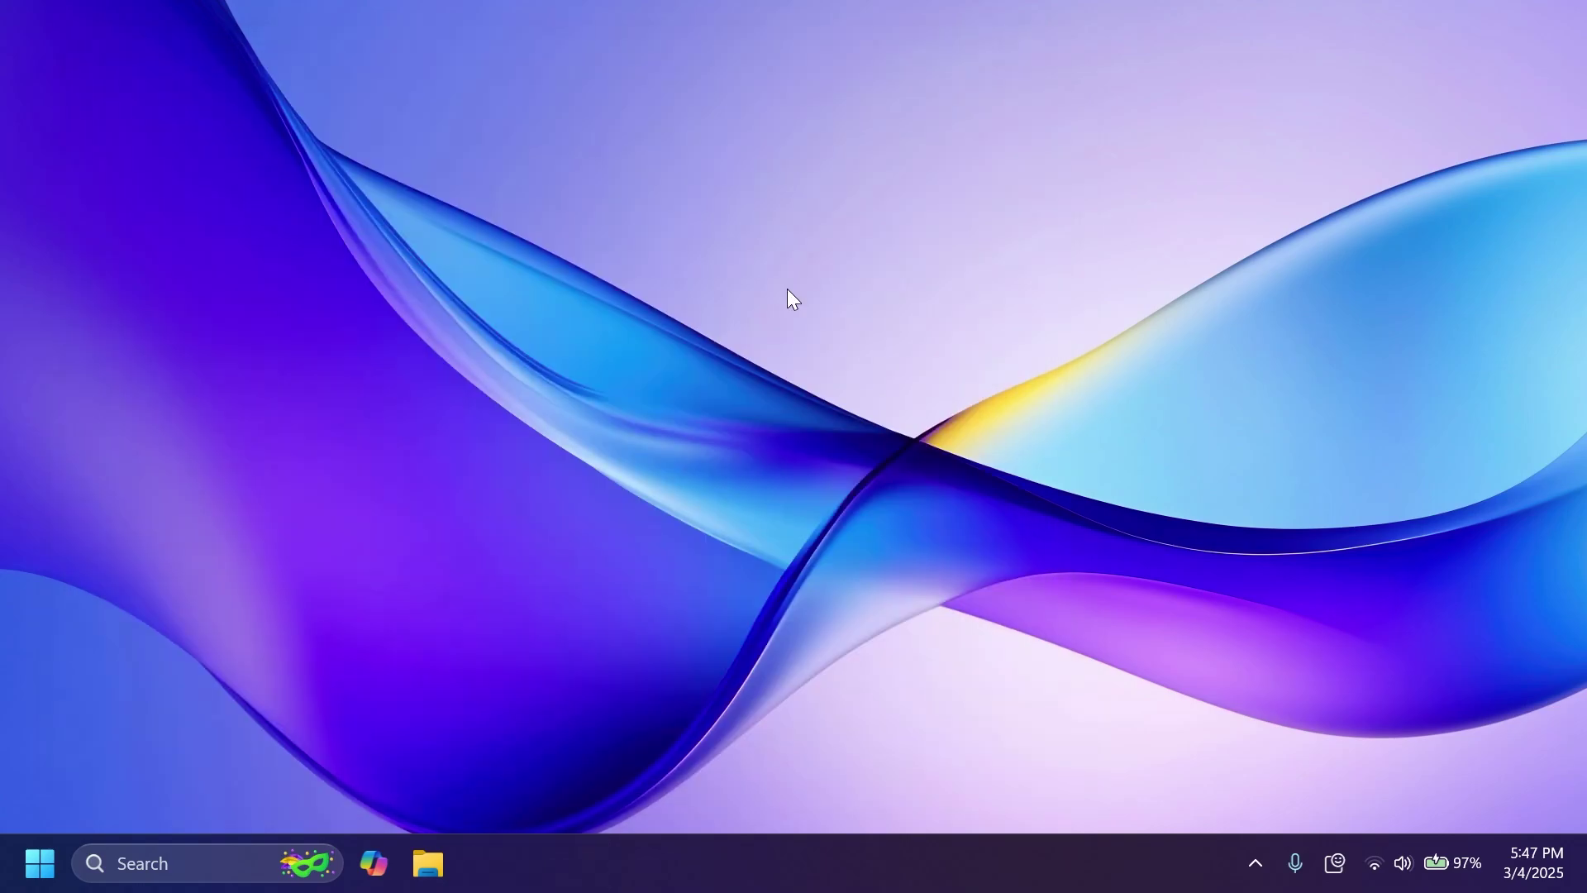
# Expand the Windows Insider Program channel choices under Windows Update, showing Dev Channel on build 26120.3360
pyautogui.press('super+i')
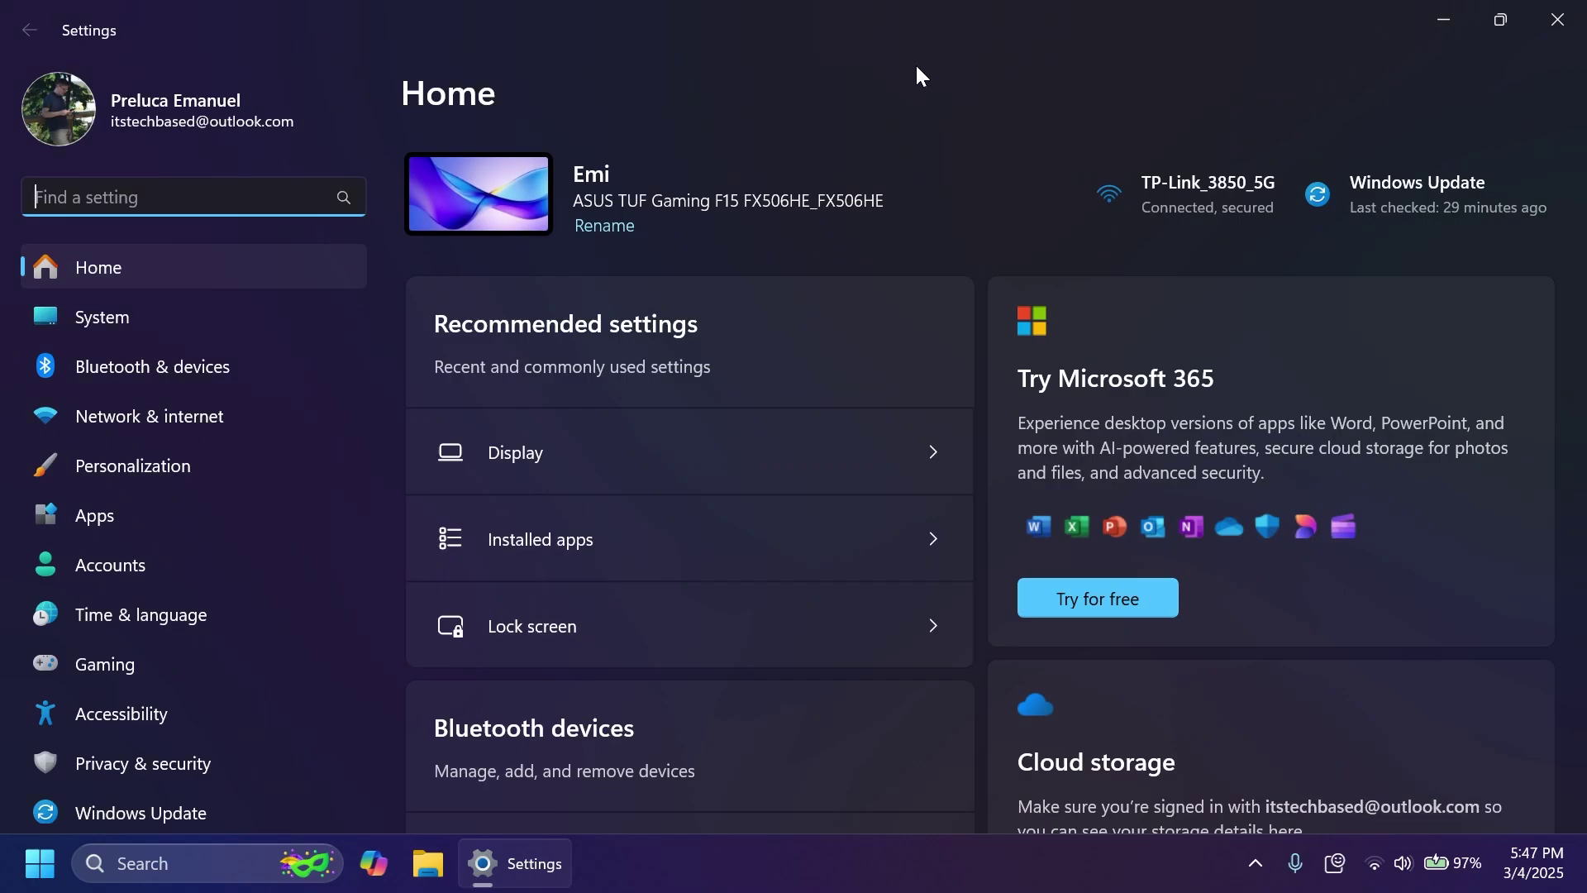
pyautogui.click(1321, 173)
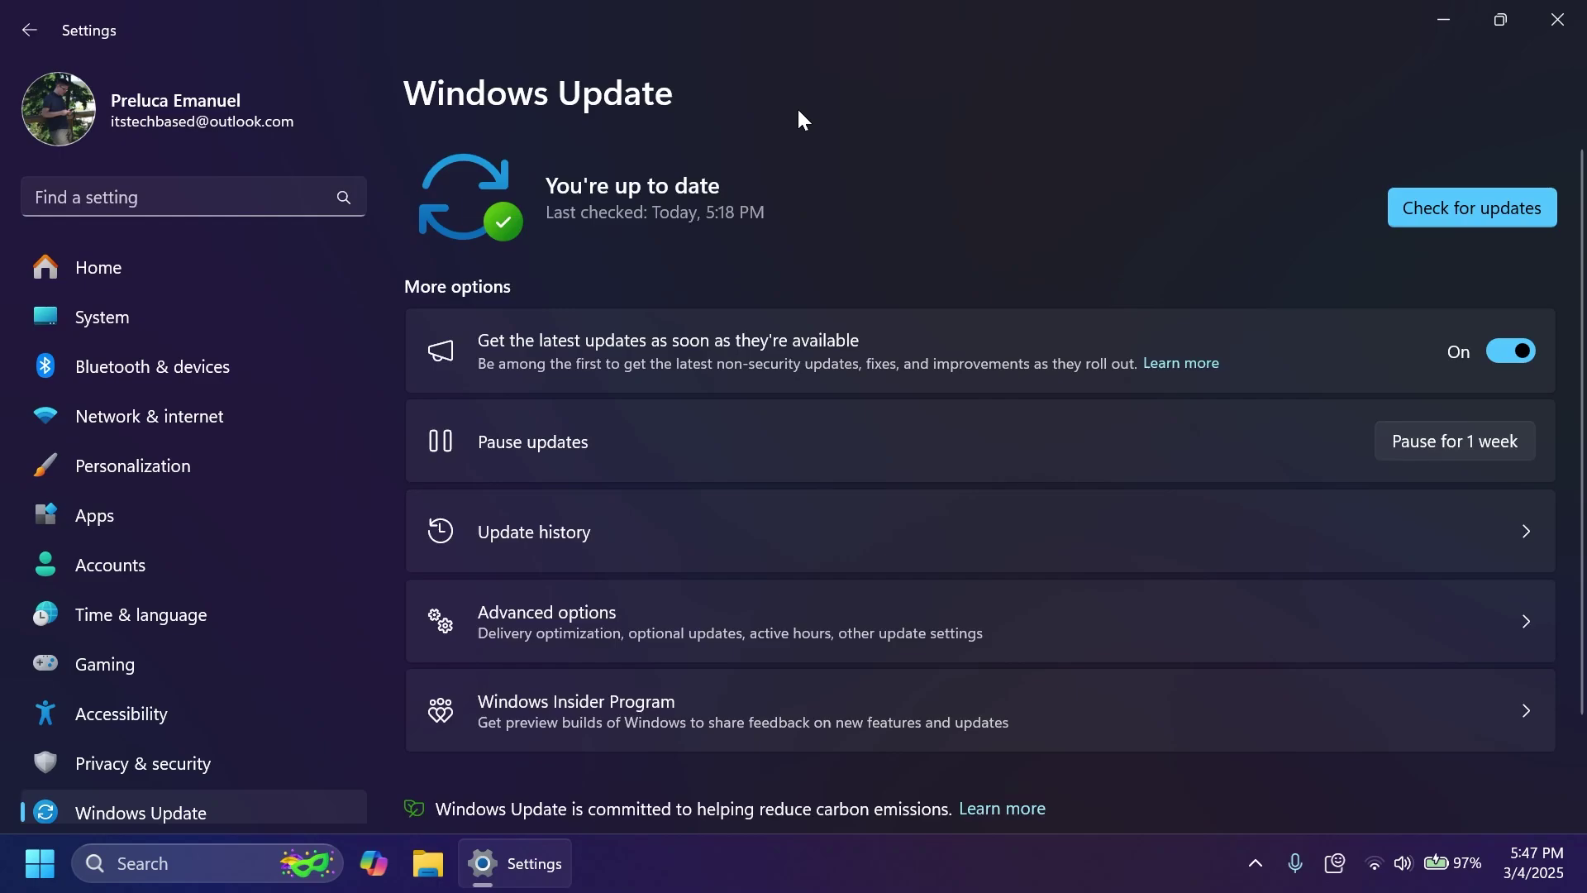
pyautogui.click(669, 725)
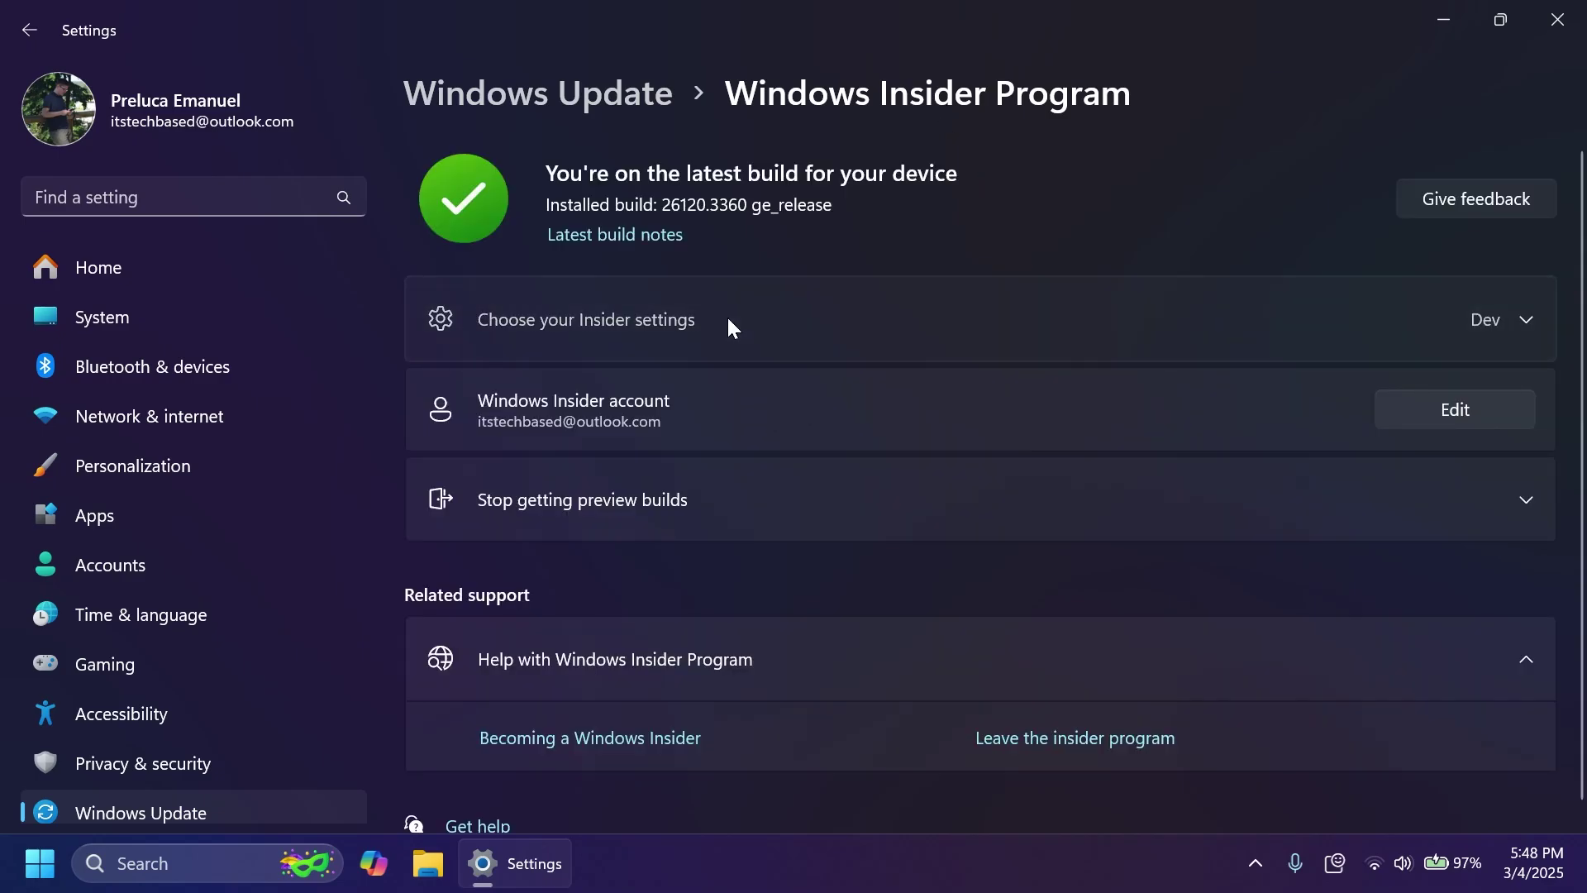
pyautogui.click(731, 328)
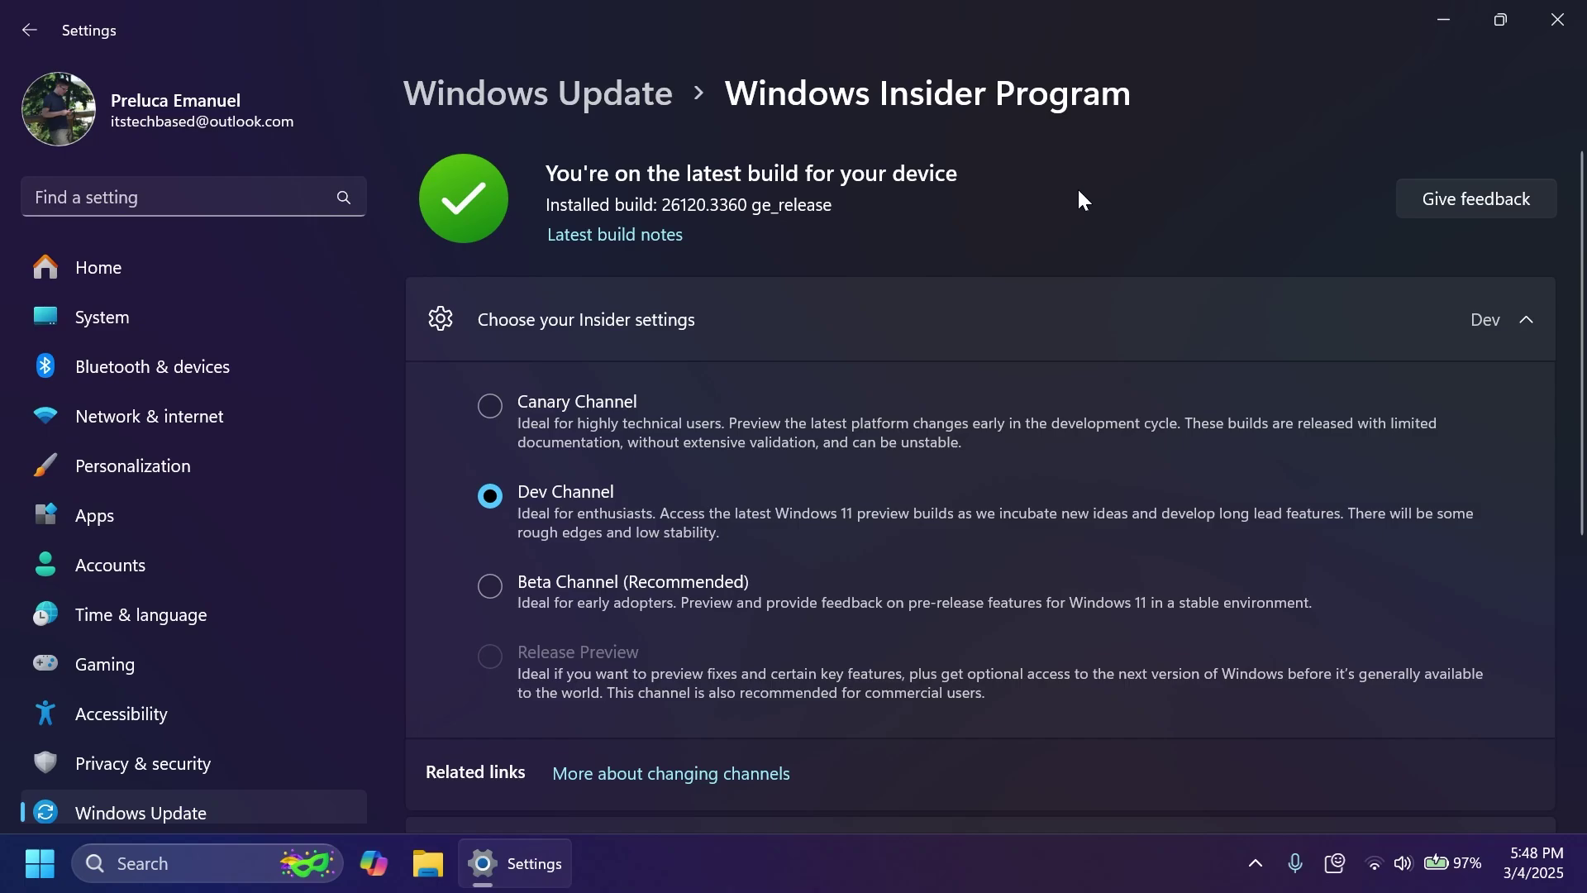
# Close the Settings window with Alt+F4, leaving the bare desktop
pyautogui.hotkey('alt', 'F4')
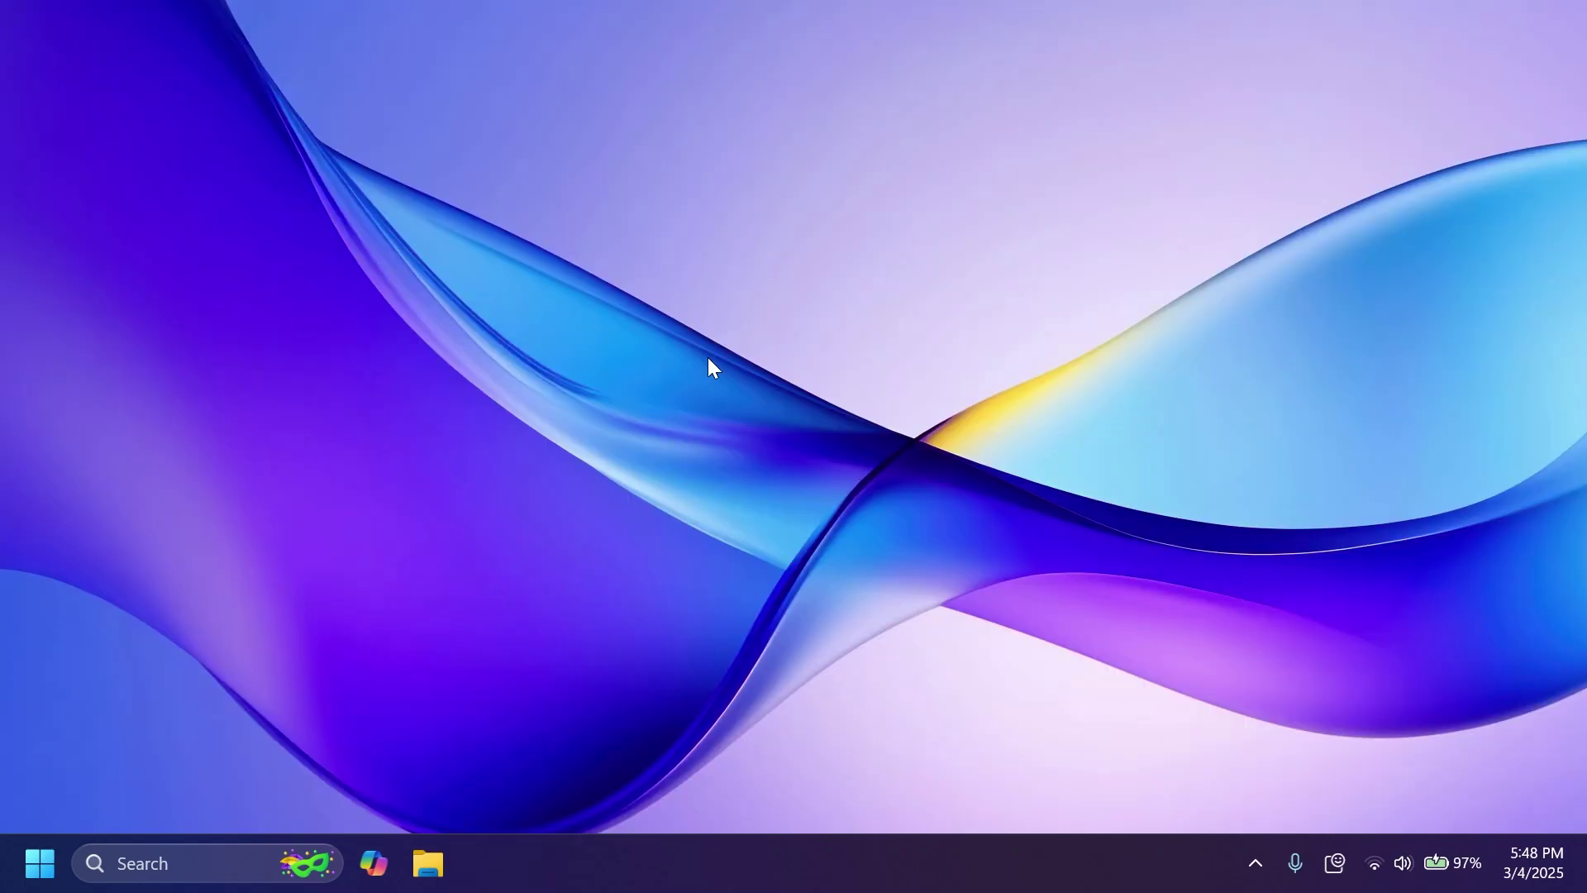